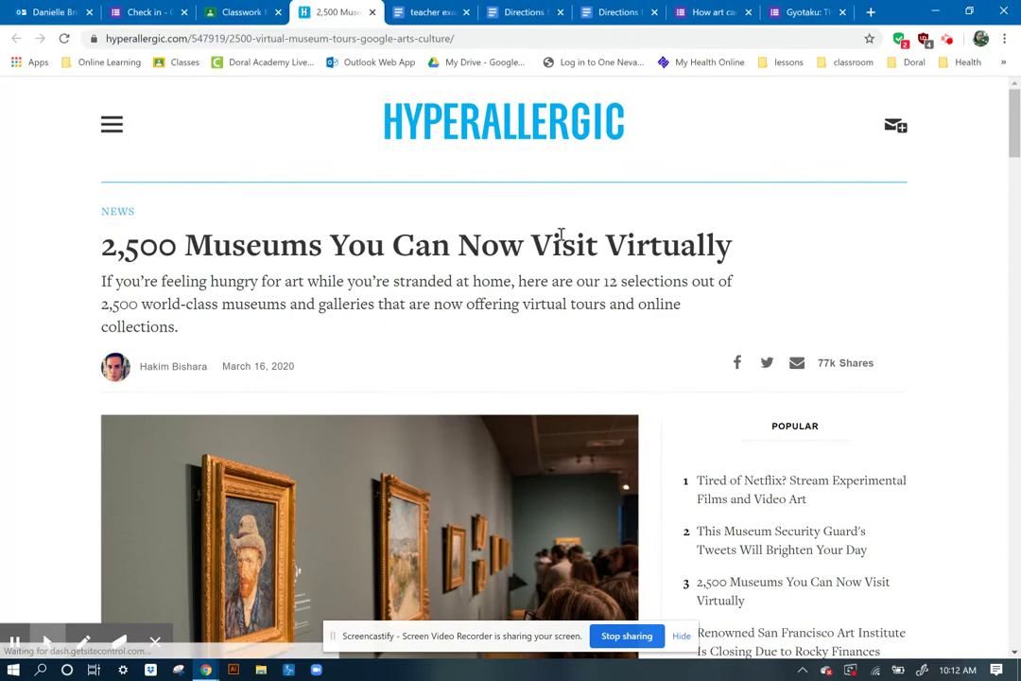
Step: Skim the article's list of virtual museums and dismiss the newsletter sign-up
scroll(586, 236, "down", 2)
scroll(587, 243, "down", 15)
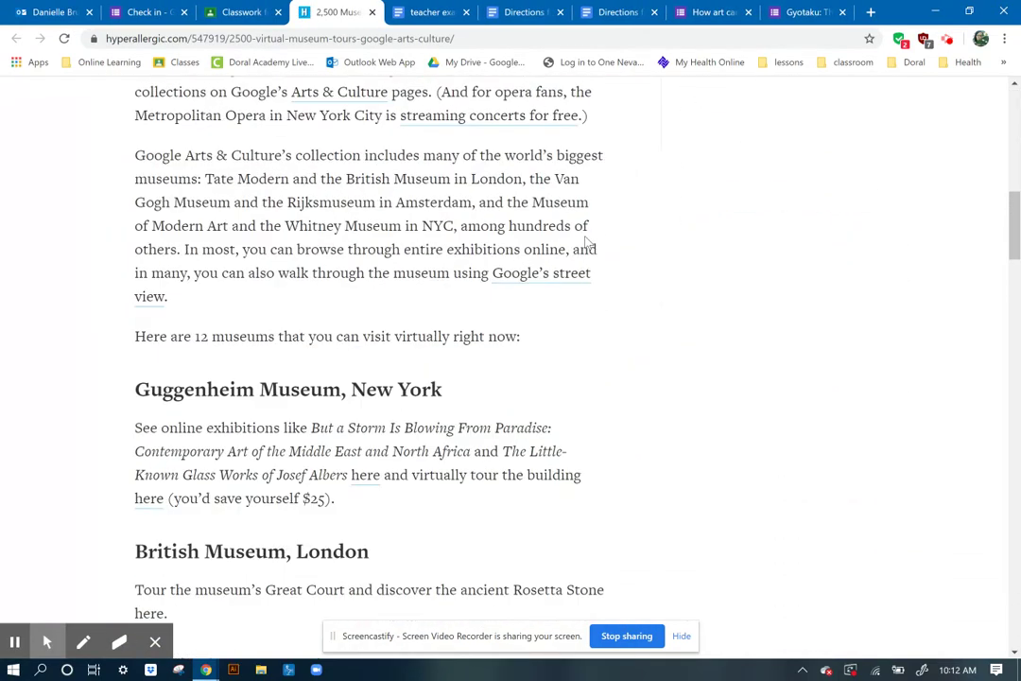
scroll(586, 238, "down", 2)
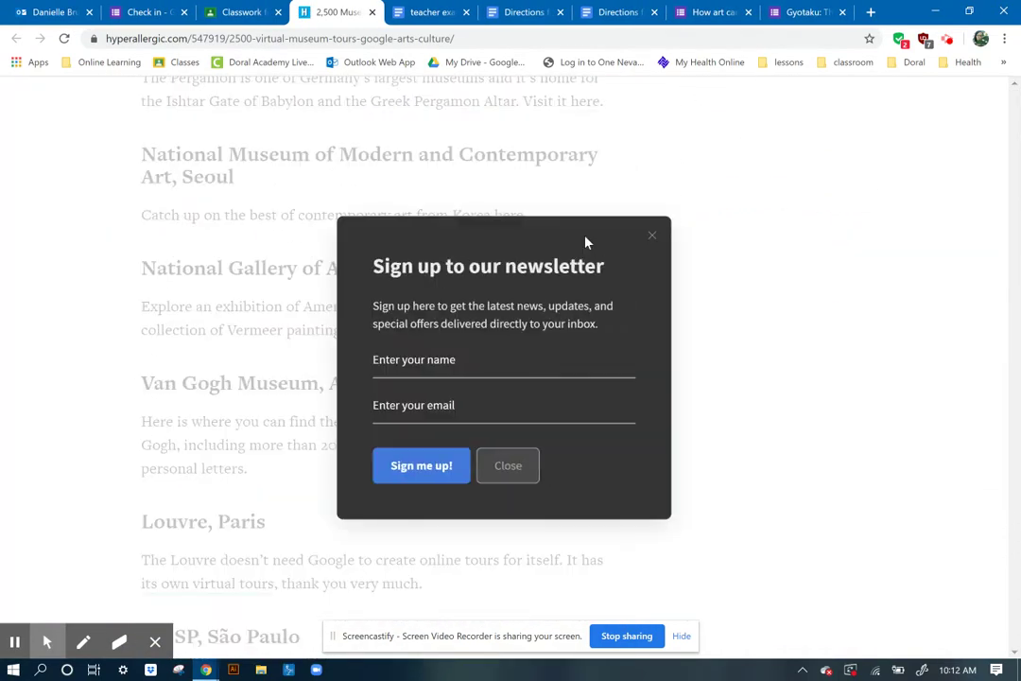
left_click(651, 243)
scroll(490, 387, "down", 7)
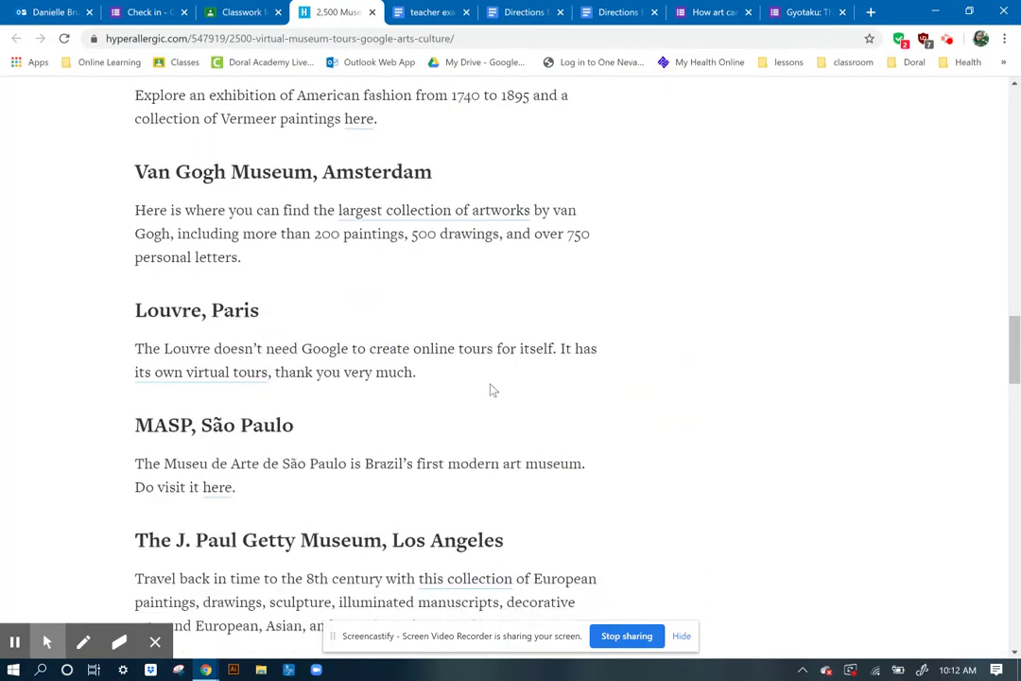
scroll(490, 382, "up", 16)
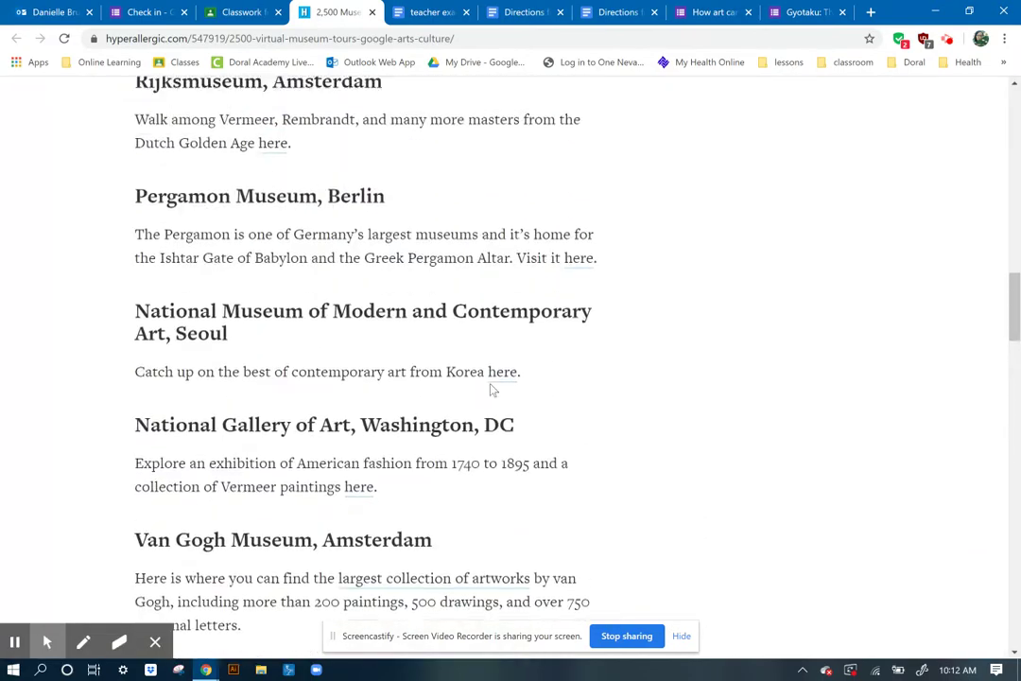
scroll(490, 388, "up", 9)
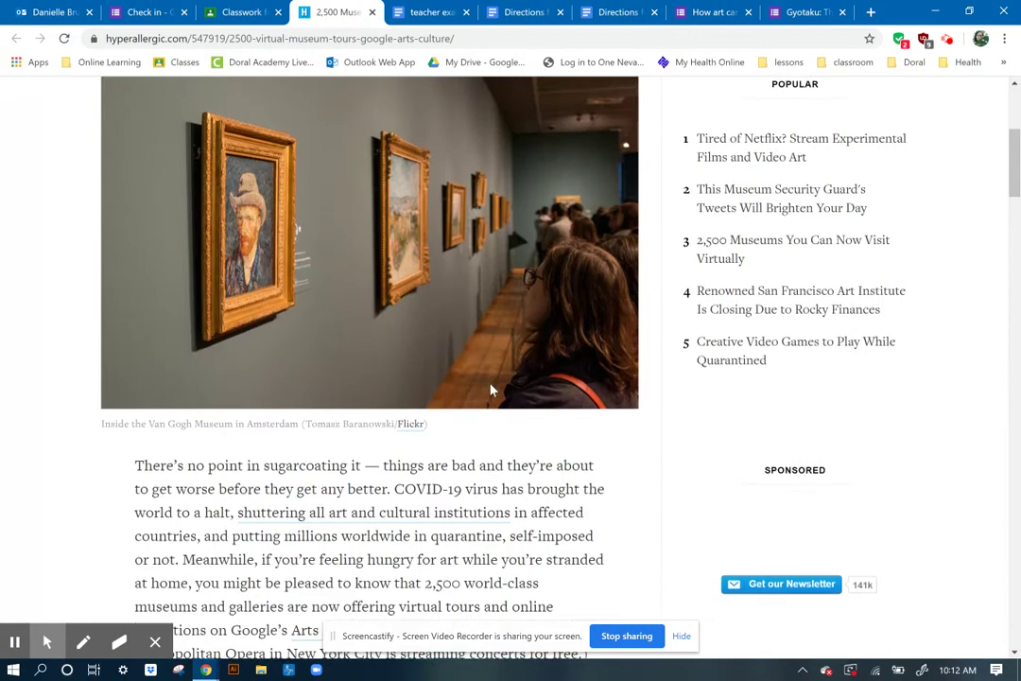
Step: Read the museum entries from the Guggenheim Museum in New York down to the Van Gogh Museum in Amsterdam
scroll(490, 387, "down", 6)
scroll(490, 382, "down", 3)
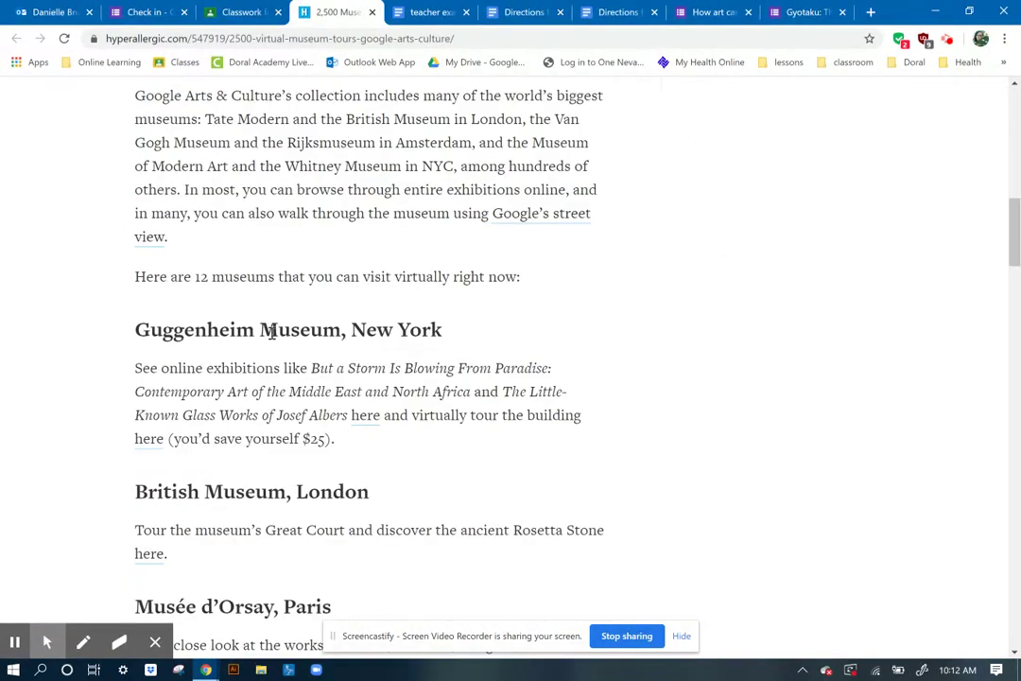
scroll(400, 321, "down", 3)
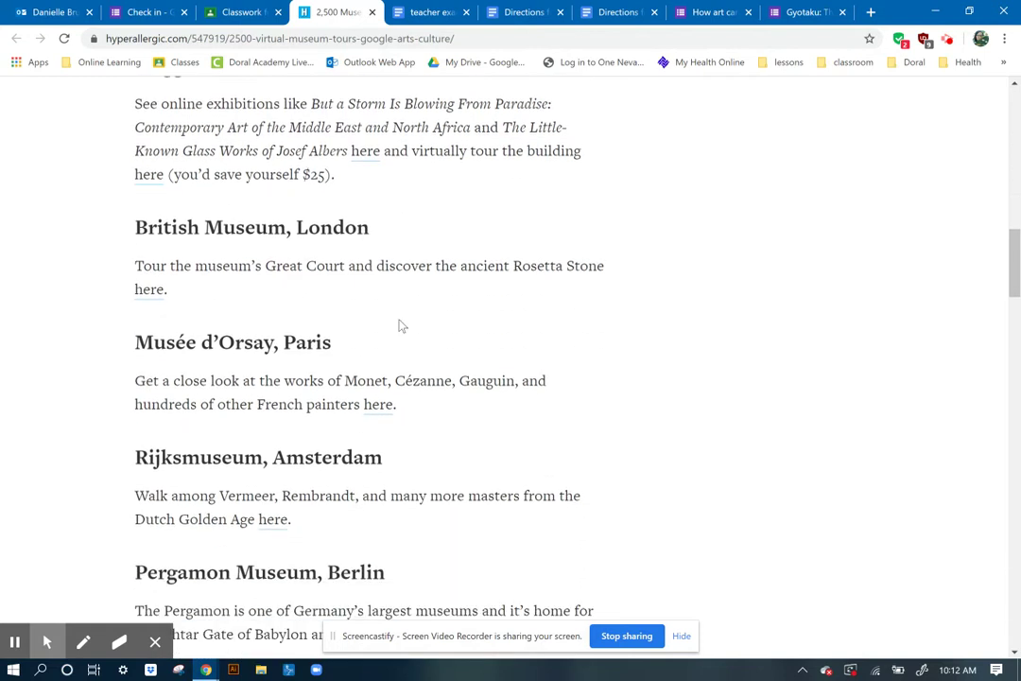
scroll(449, 152, "up", 2)
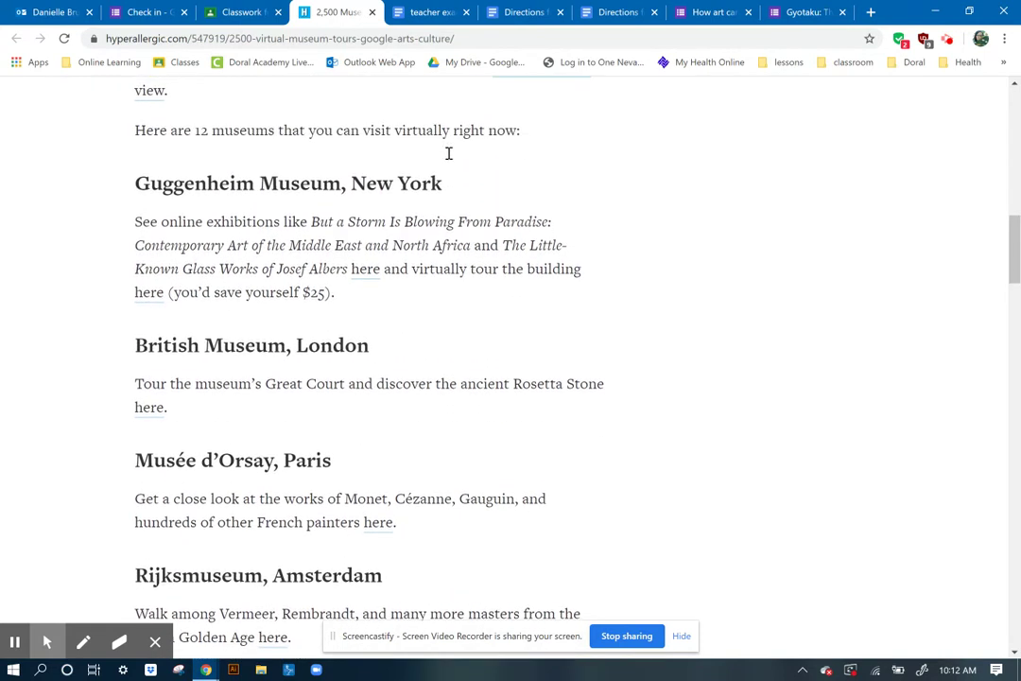
scroll(449, 203, "down", 1)
scroll(448, 204, "down", 2)
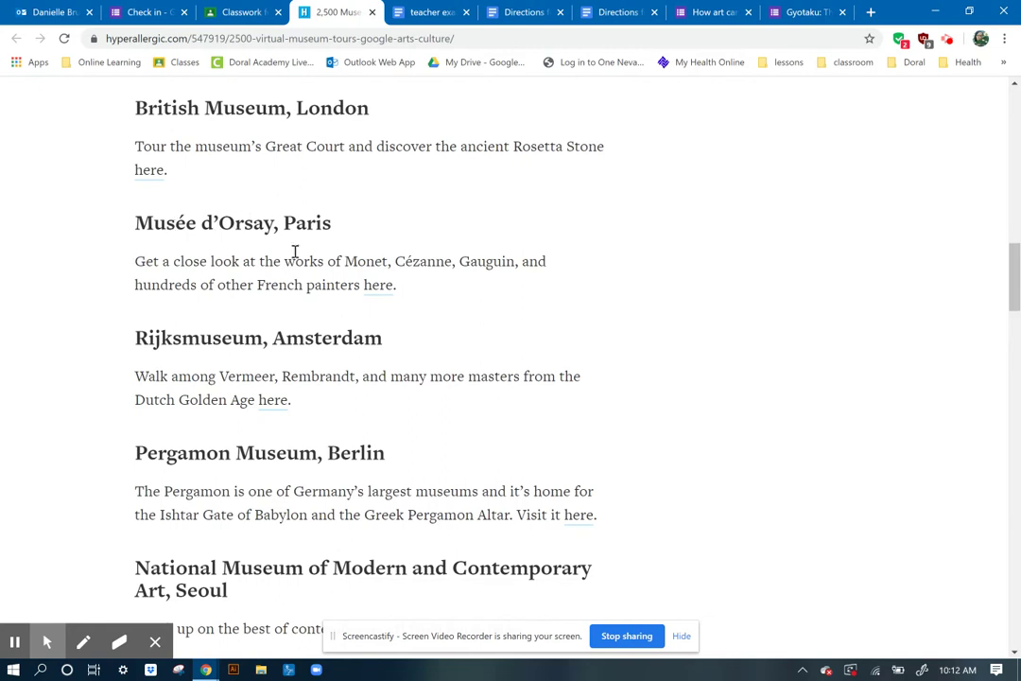
left_click(499, 261)
scroll(413, 378, "down", 3)
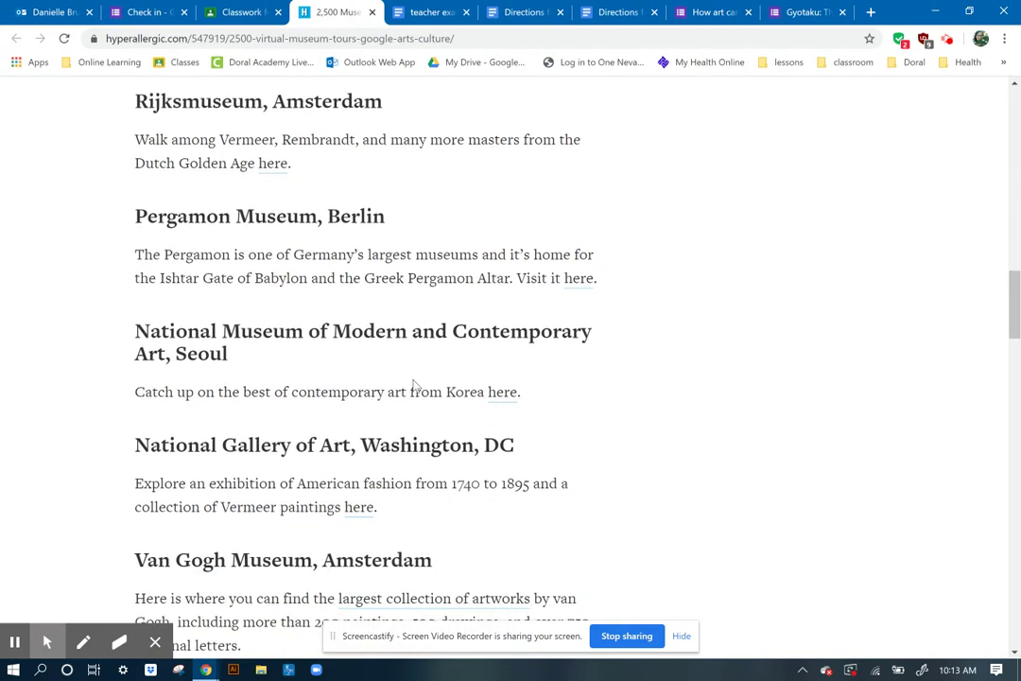
scroll(413, 386, "down", 3)
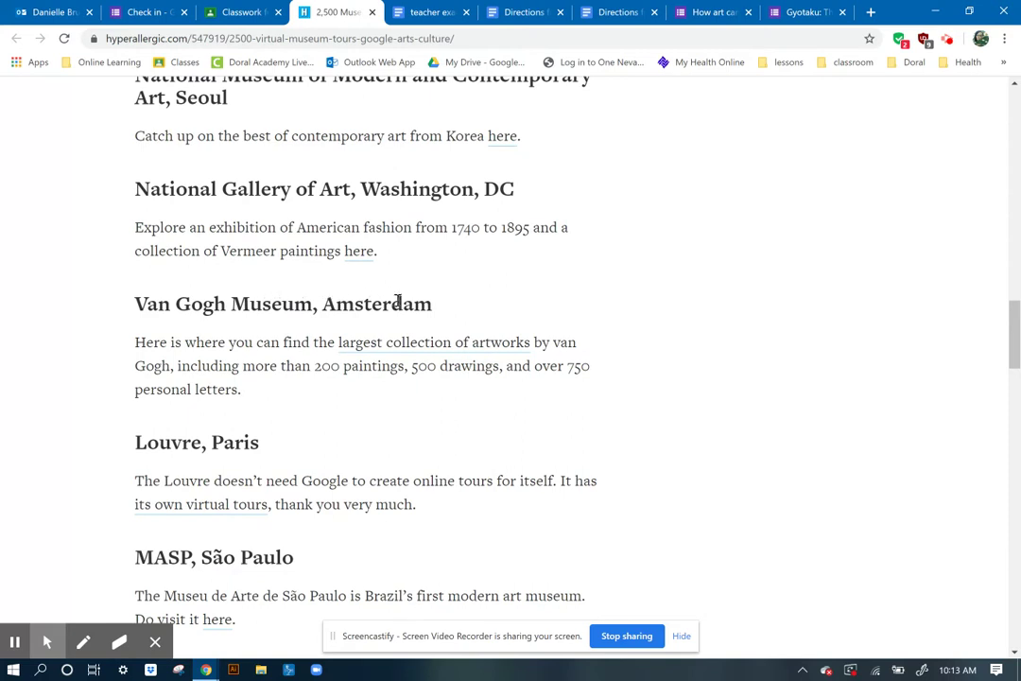
Step: Review the entries from the Van Gogh Museum onward and open the visit link for the Uffizi Gallery, Florence
left_click_drag(326, 342, 531, 345)
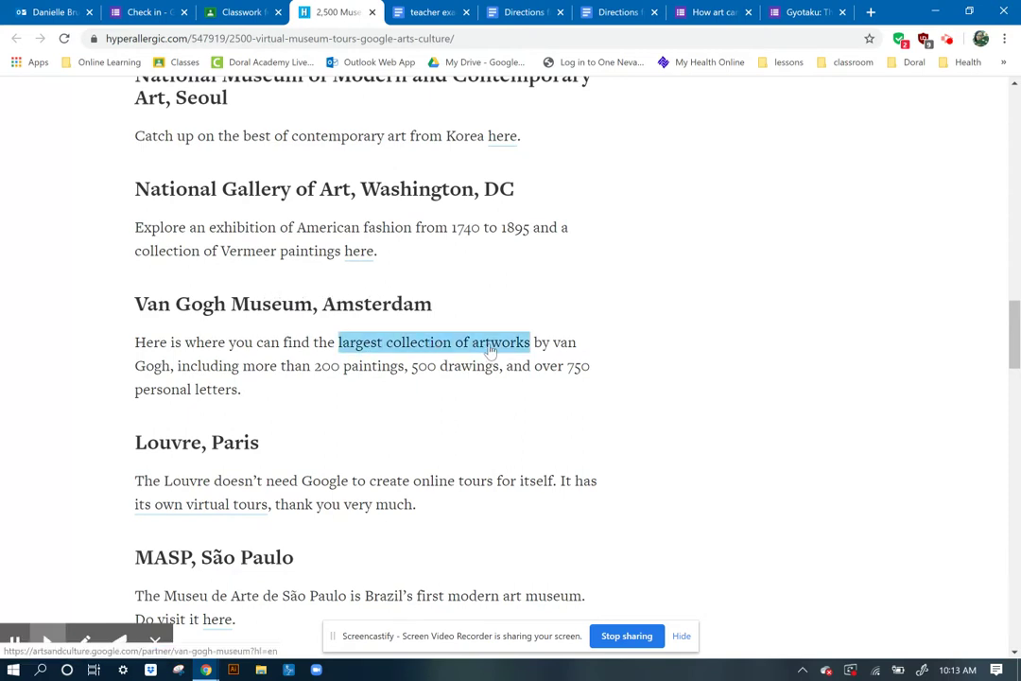
left_click(555, 340)
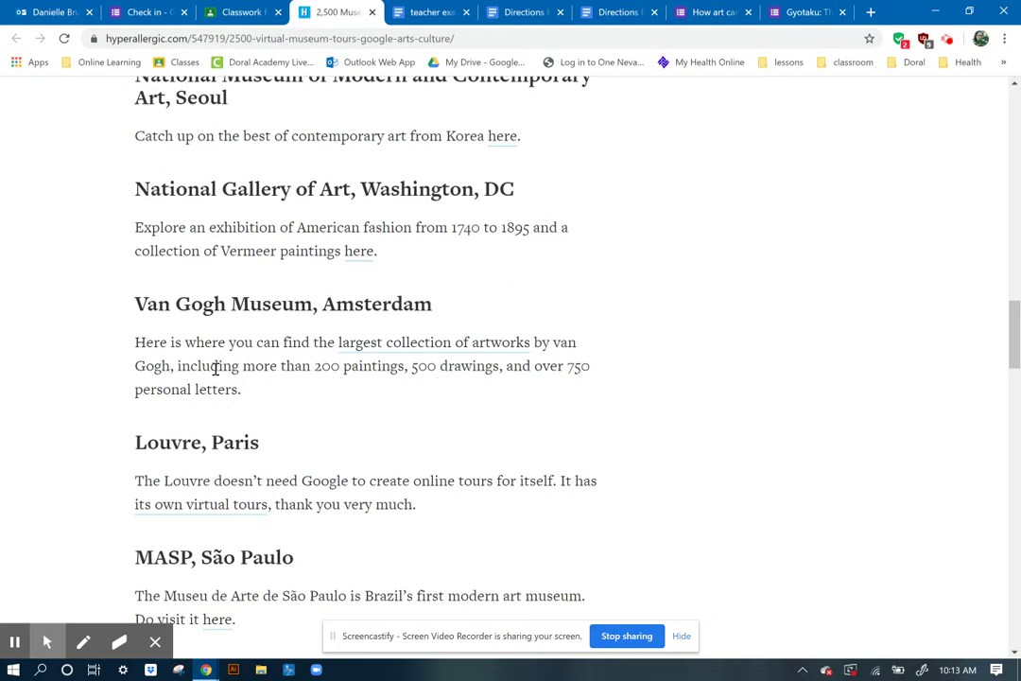
scroll(216, 369, "down", 1)
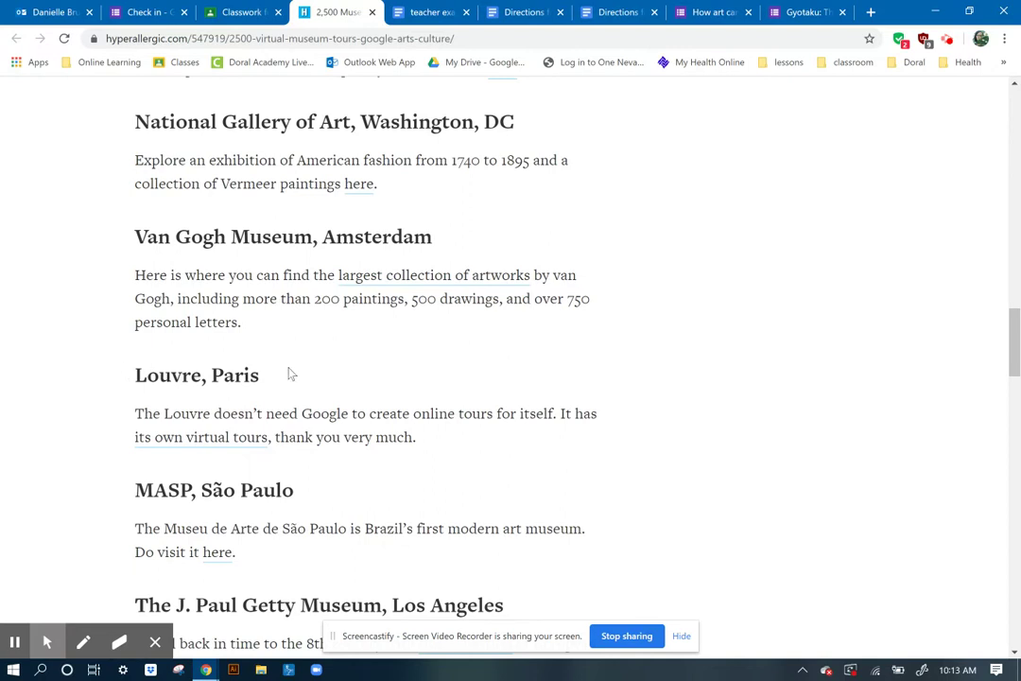
scroll(292, 374, "down", 1)
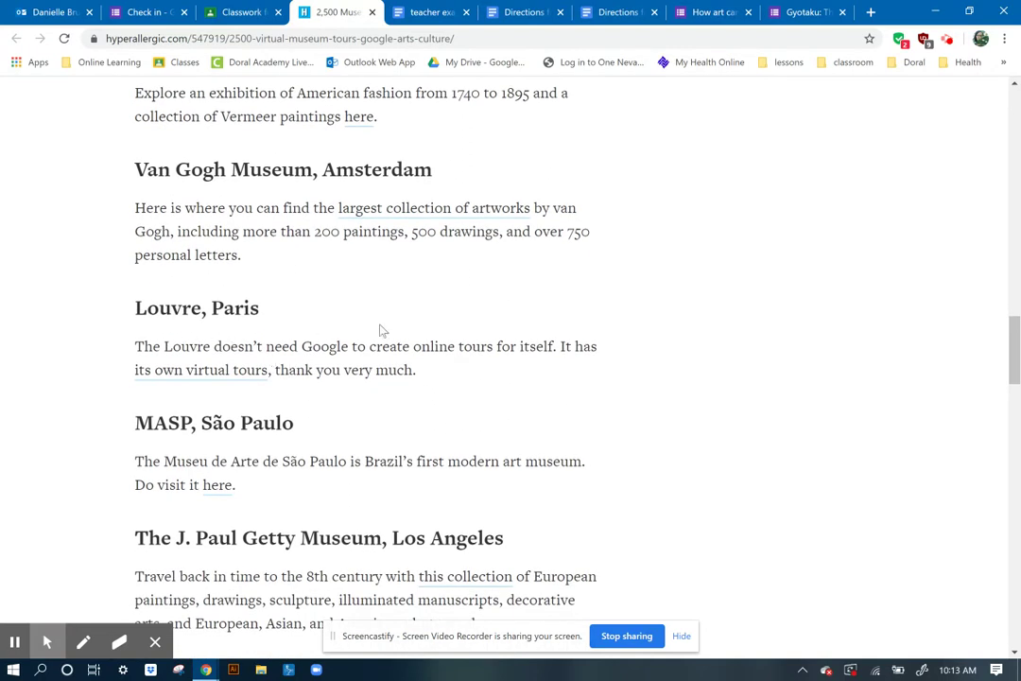
scroll(369, 395, "down", 3)
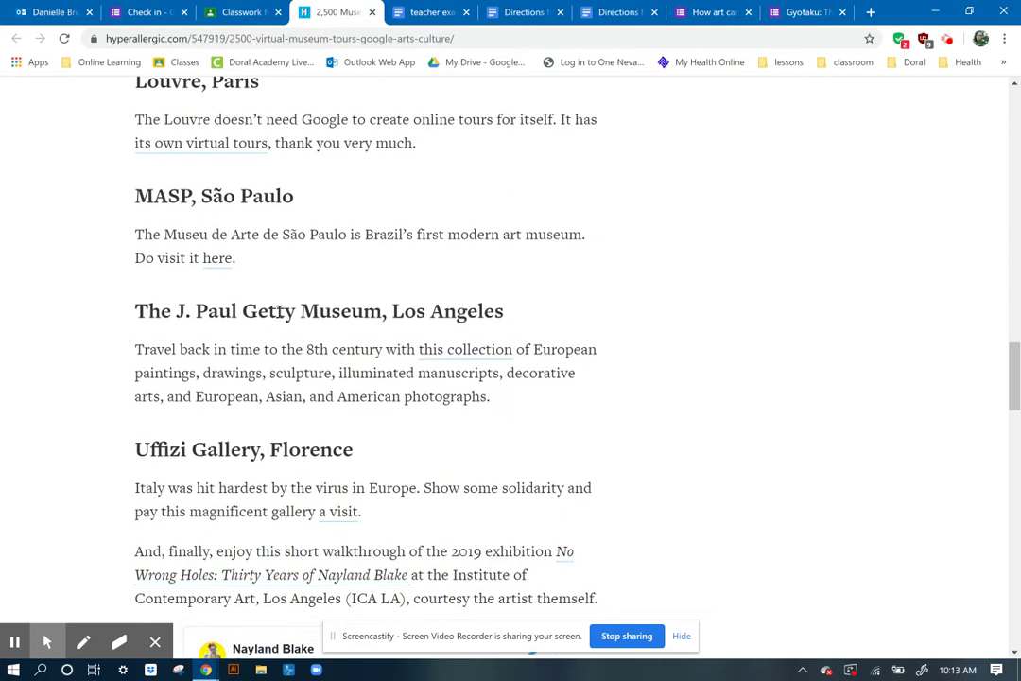
scroll(285, 379, "down", 1)
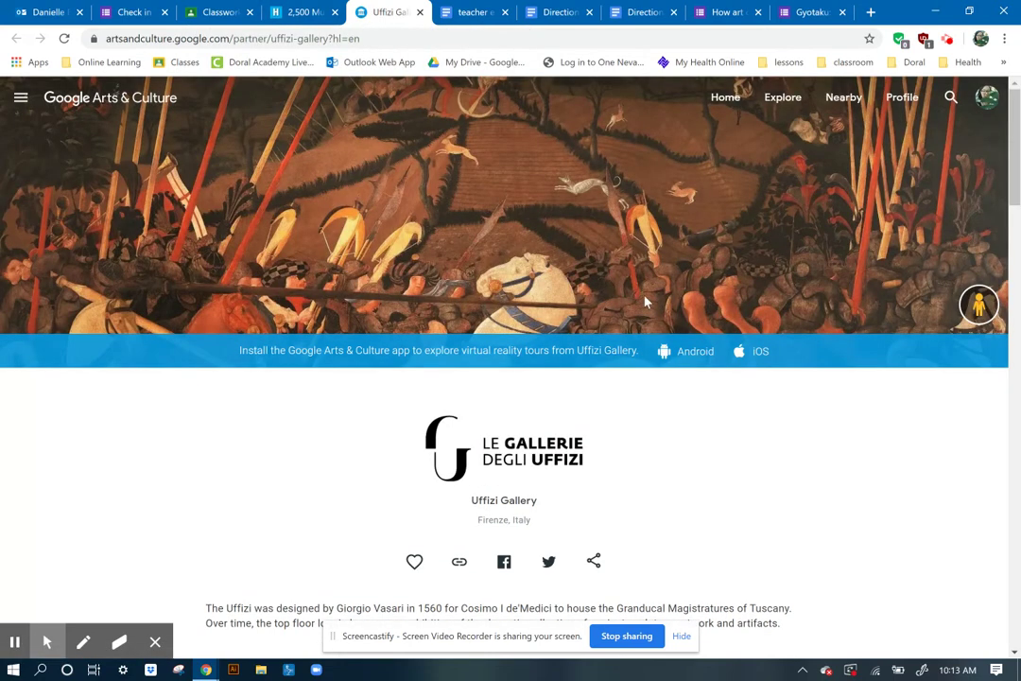
Step: Look over the Uffizi Gallery page's introduction, stories, collections and artwork items
scroll(794, 354, "down", 1)
scroll(794, 355, "up", 1)
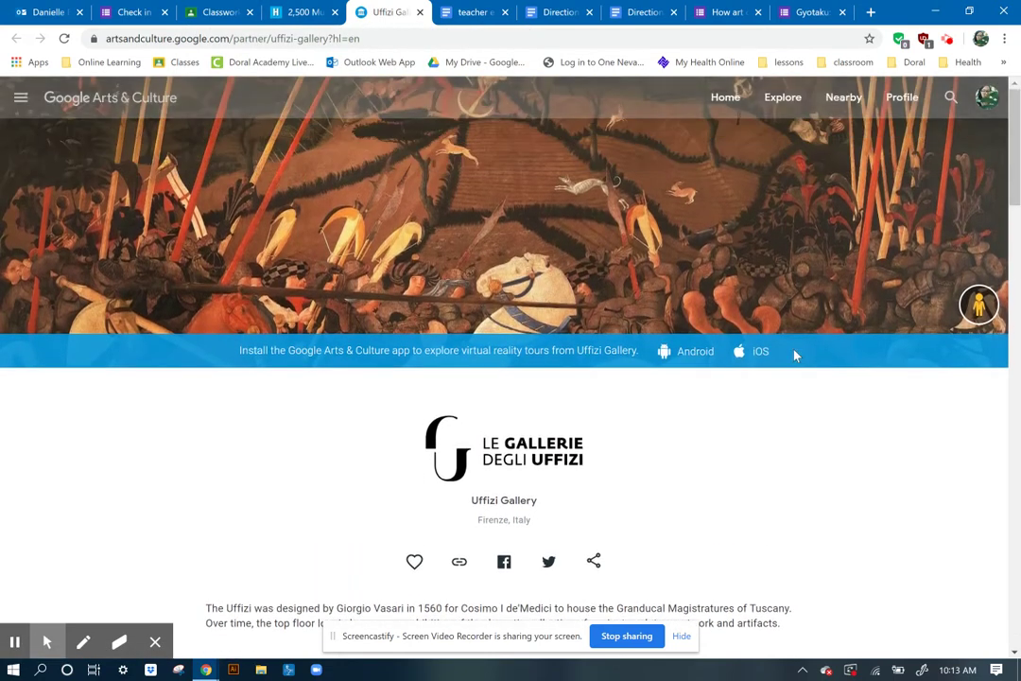
scroll(869, 485, "down", 1)
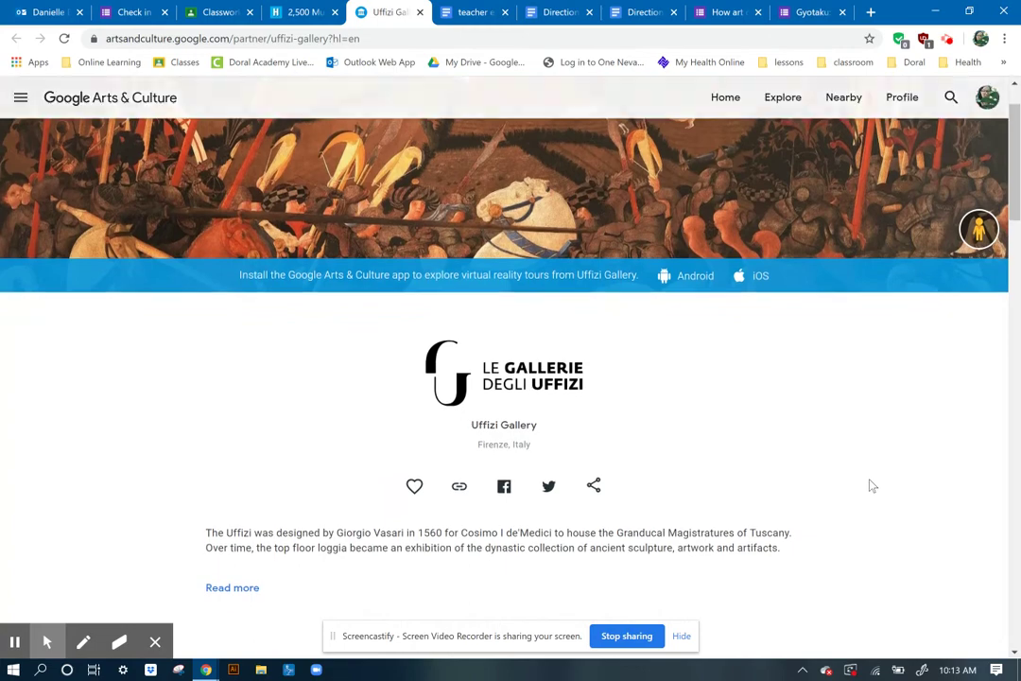
scroll(872, 484, "down", 3)
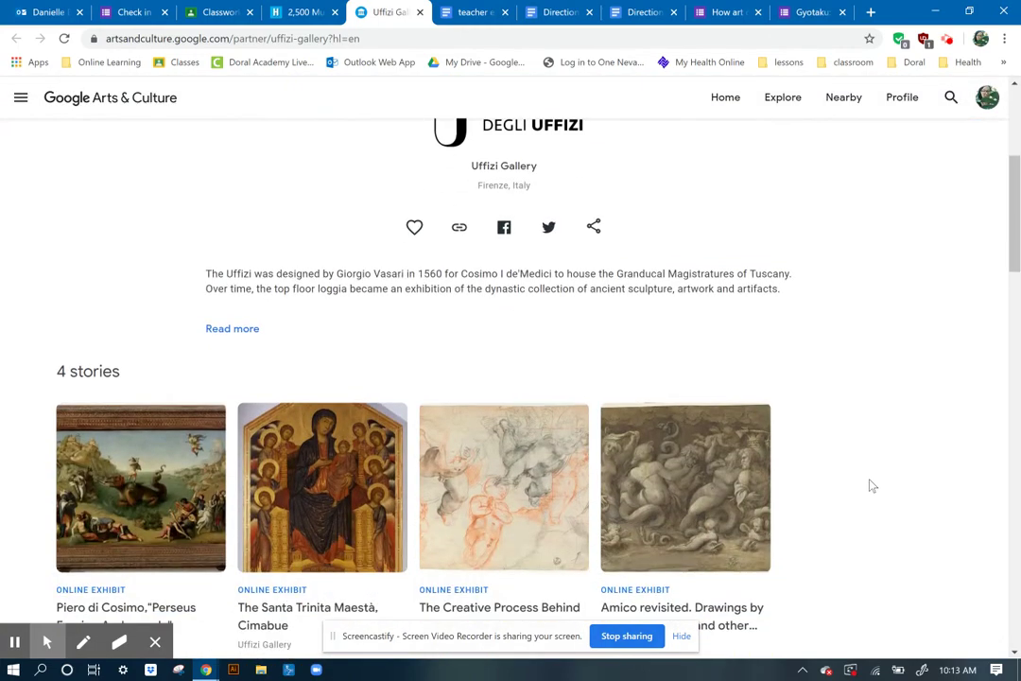
scroll(871, 485, "down", 8)
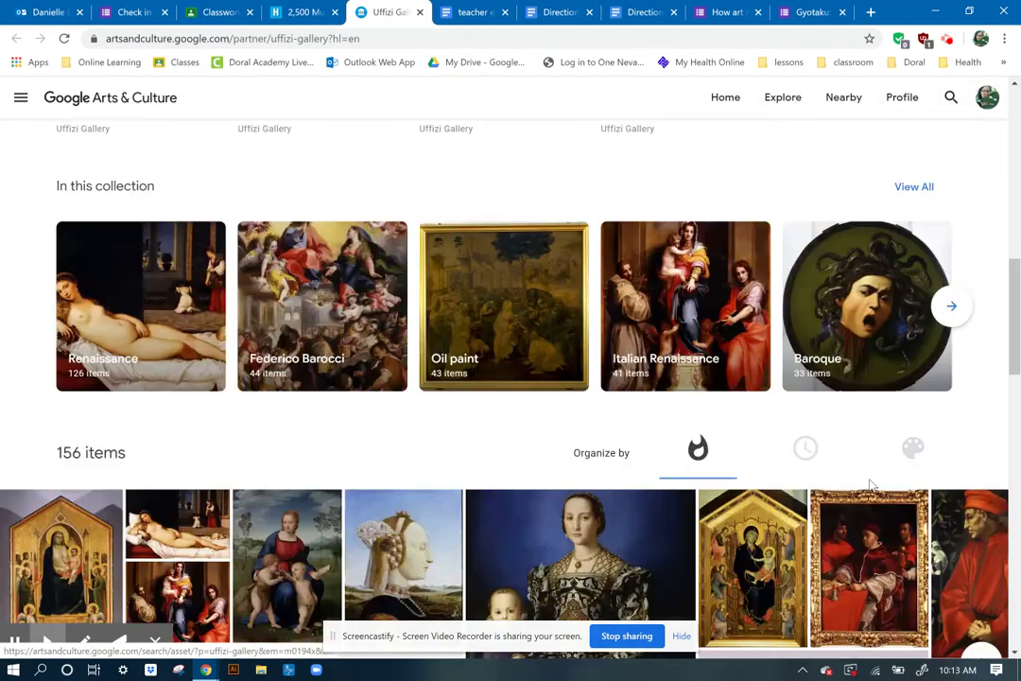
scroll(870, 485, "down", 1)
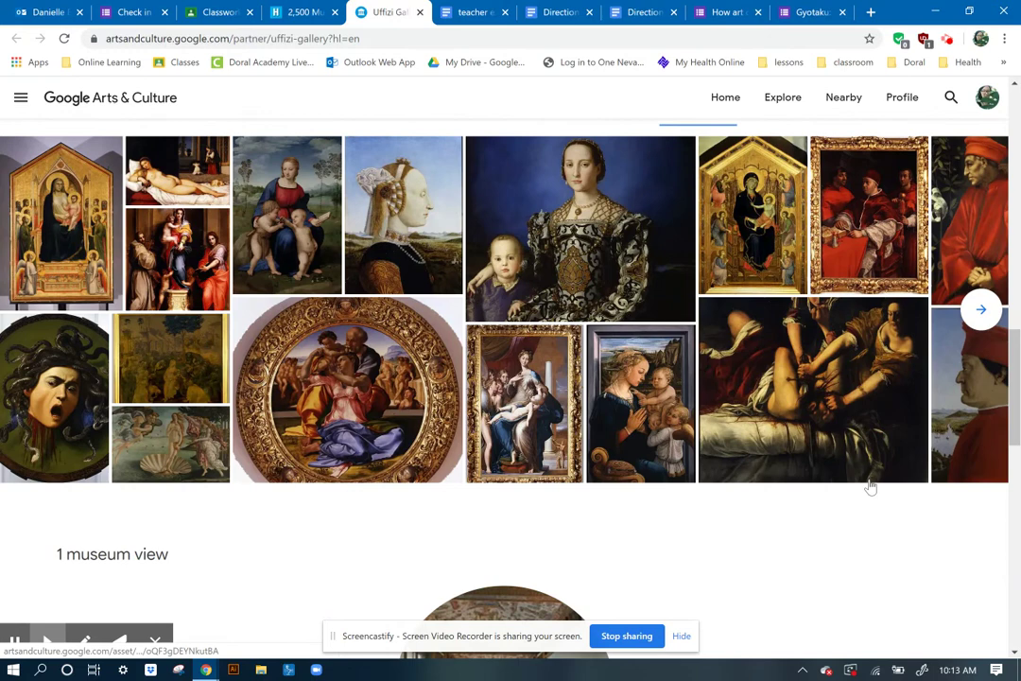
Step: Advance through the Uffizi Gallery's artwork items and open Presentation of Jesus in the Temple
left_click(983, 312)
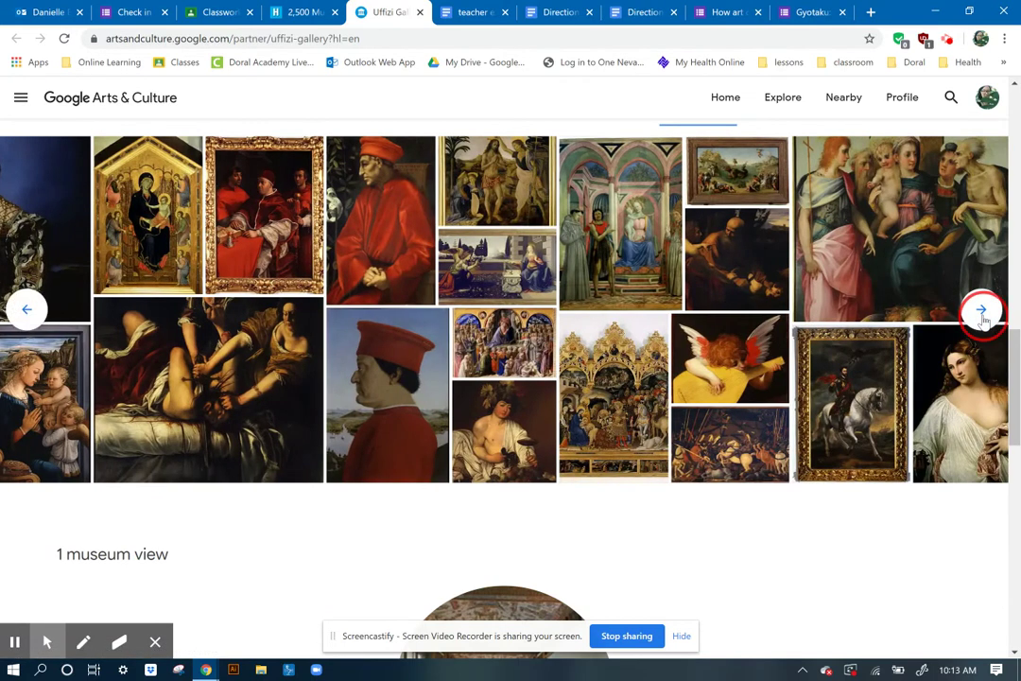
left_click(982, 312)
left_click(981, 312)
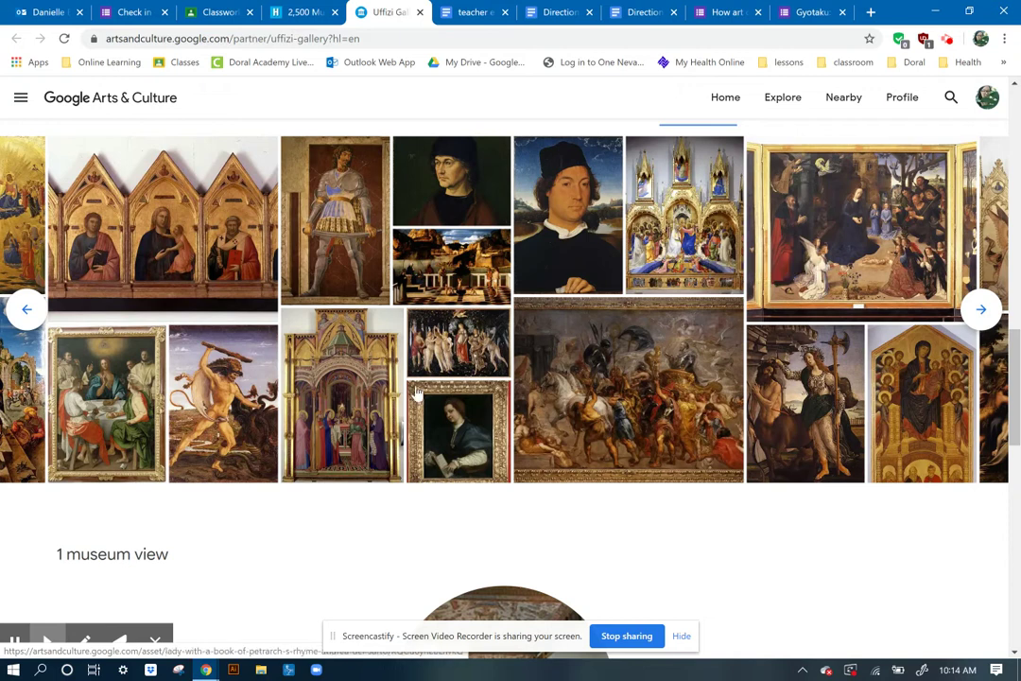
left_click(359, 362)
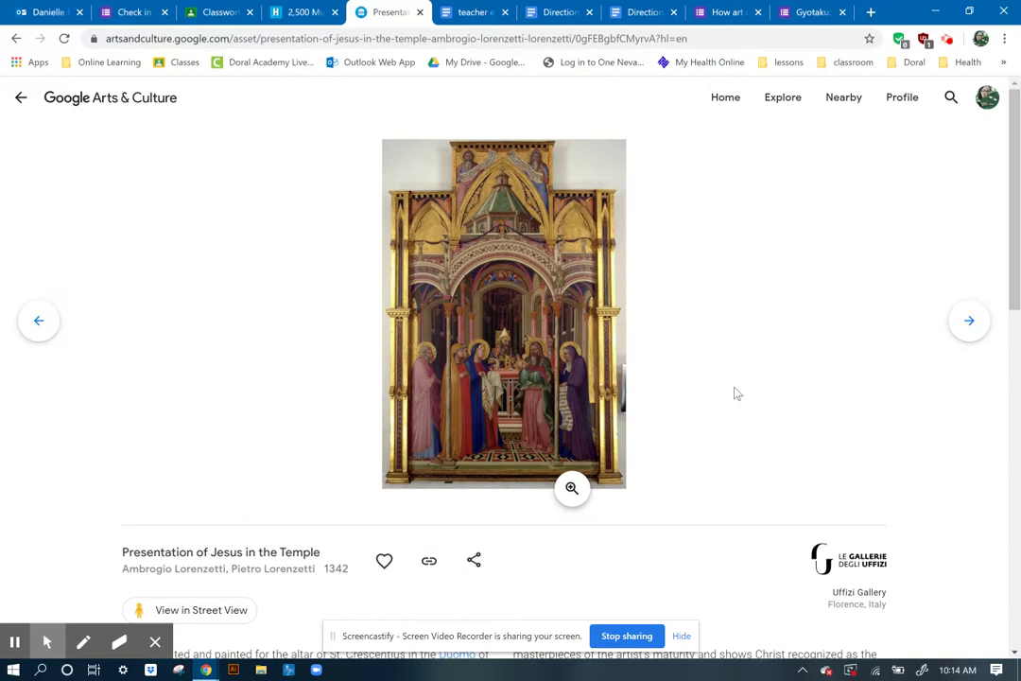
Step: Examine the artwork's image, title, artists, description and details
scroll(688, 392, "down", 3)
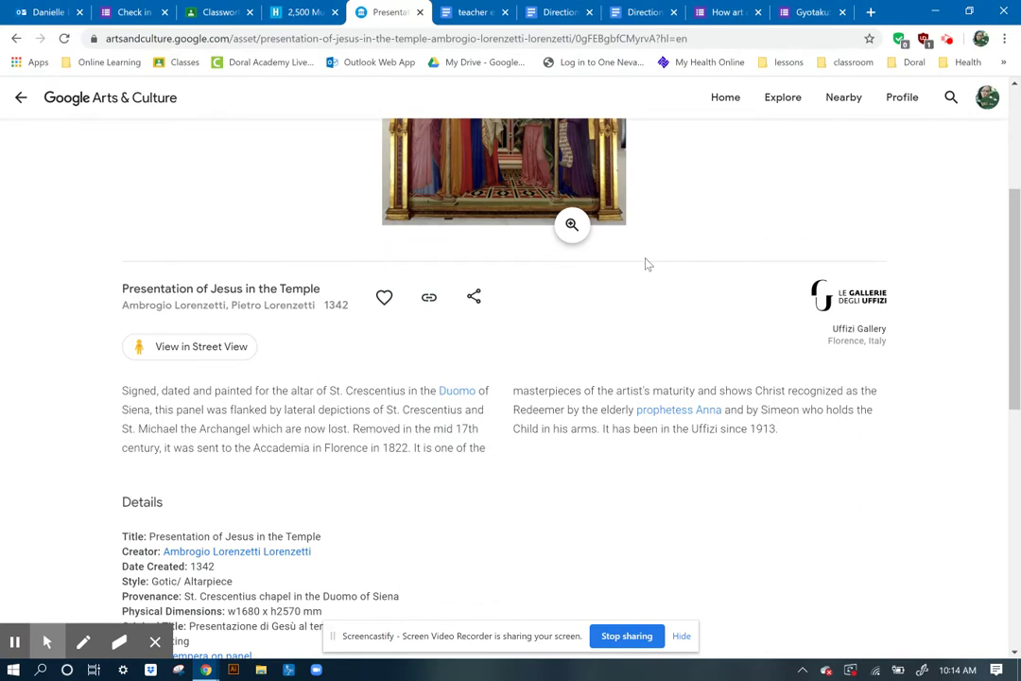
scroll(645, 264, "up", 3)
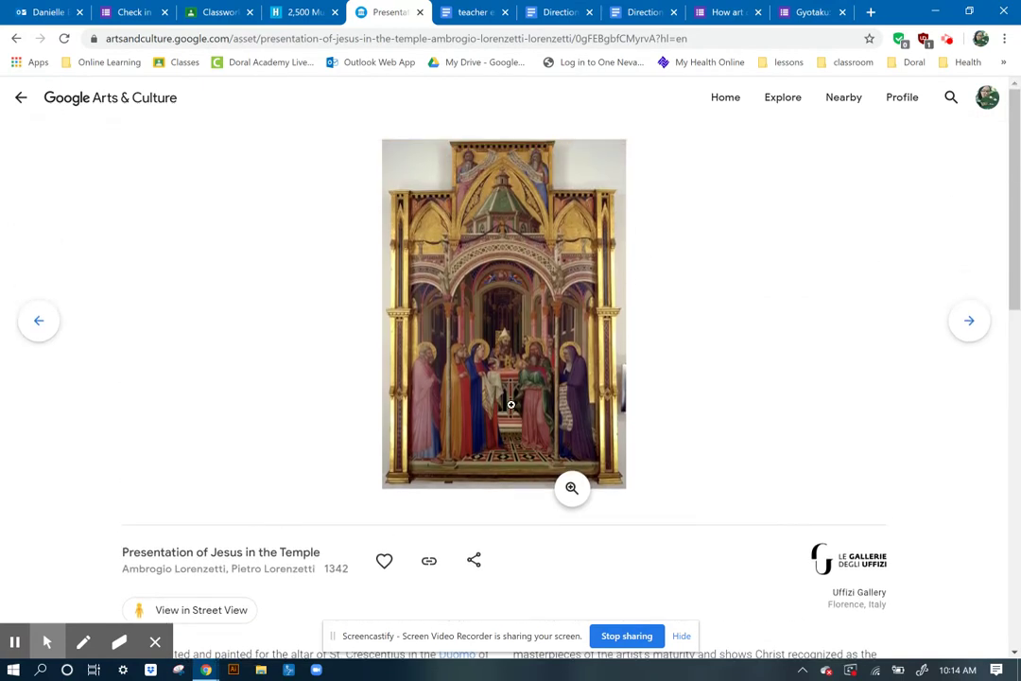
scroll(260, 451, "down", 1)
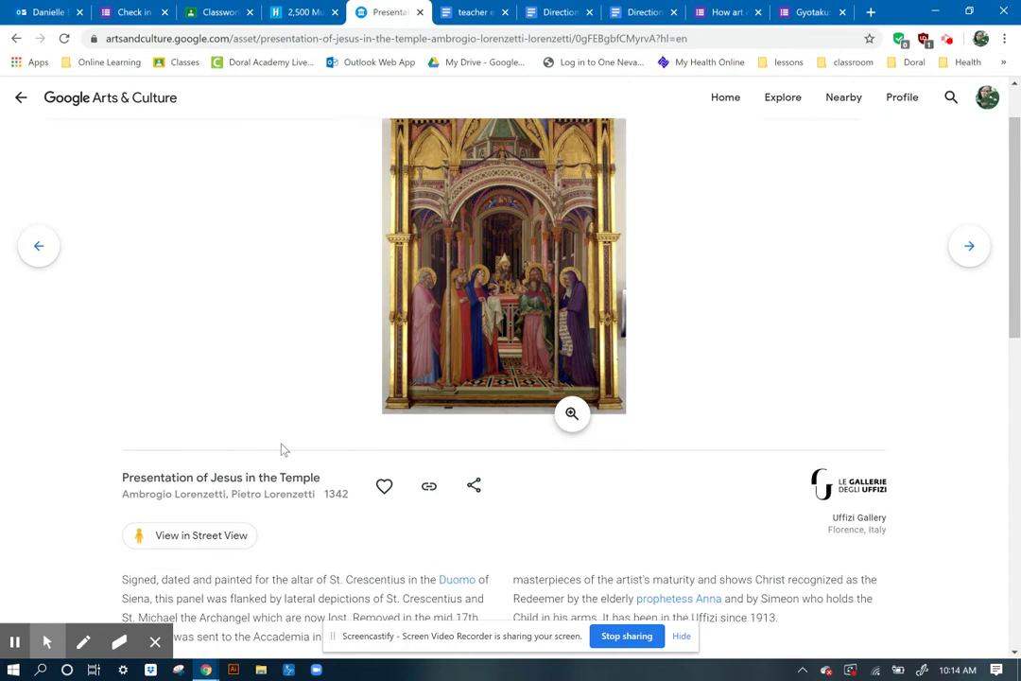
Step: Switch to the Google Classroom assignment and review the instructions for the museum tour document and its two paragraphs
left_click(220, 10)
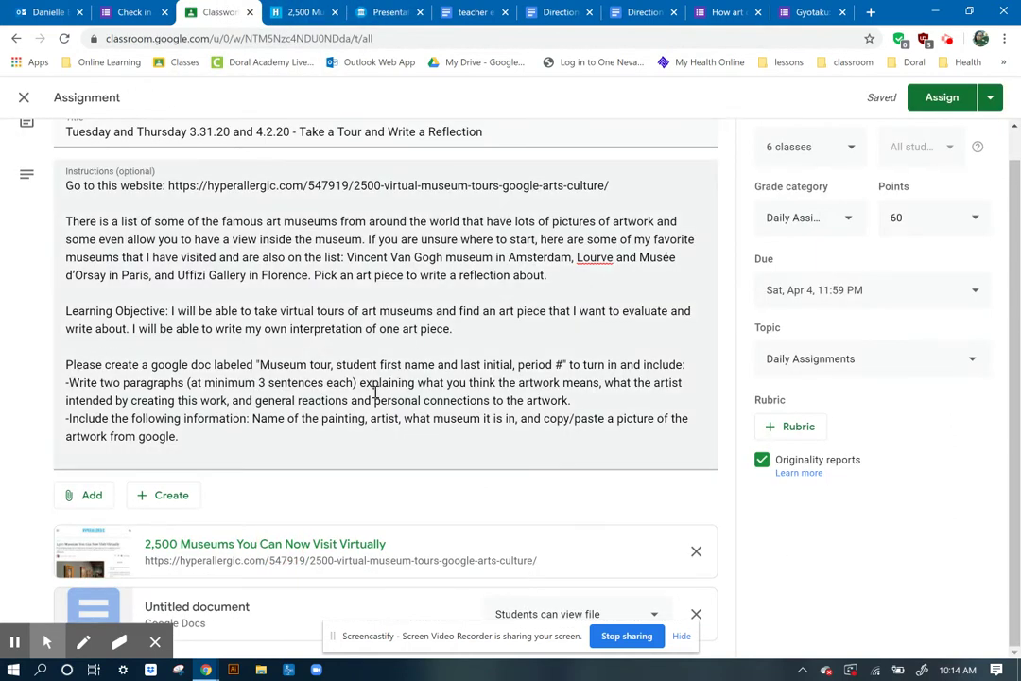
left_click_drag(400, 402, 326, 364)
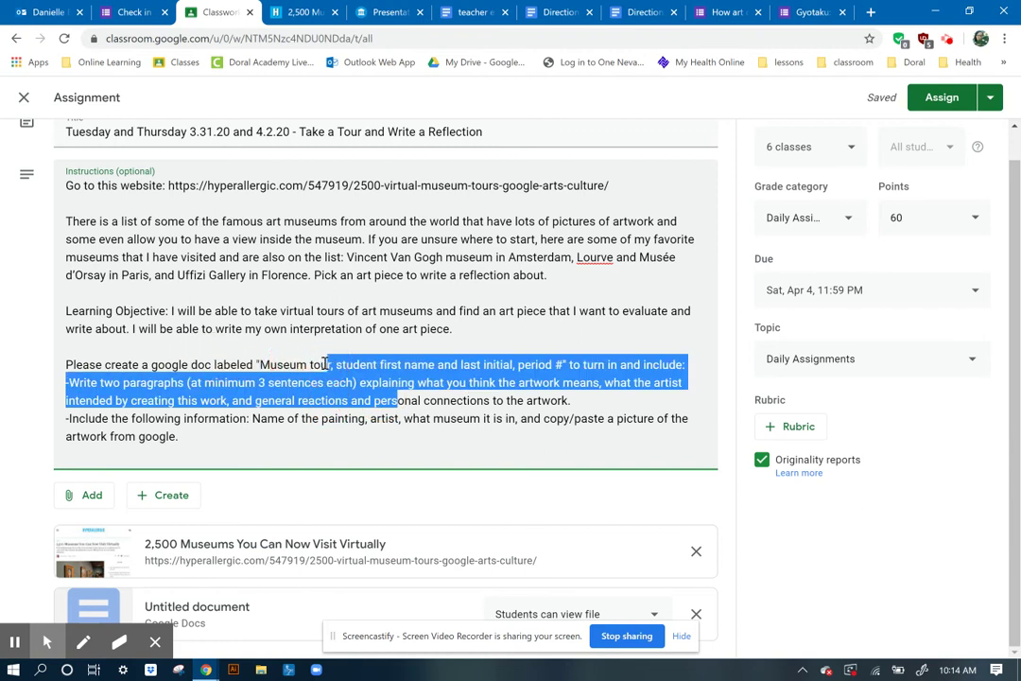
left_click(326, 364)
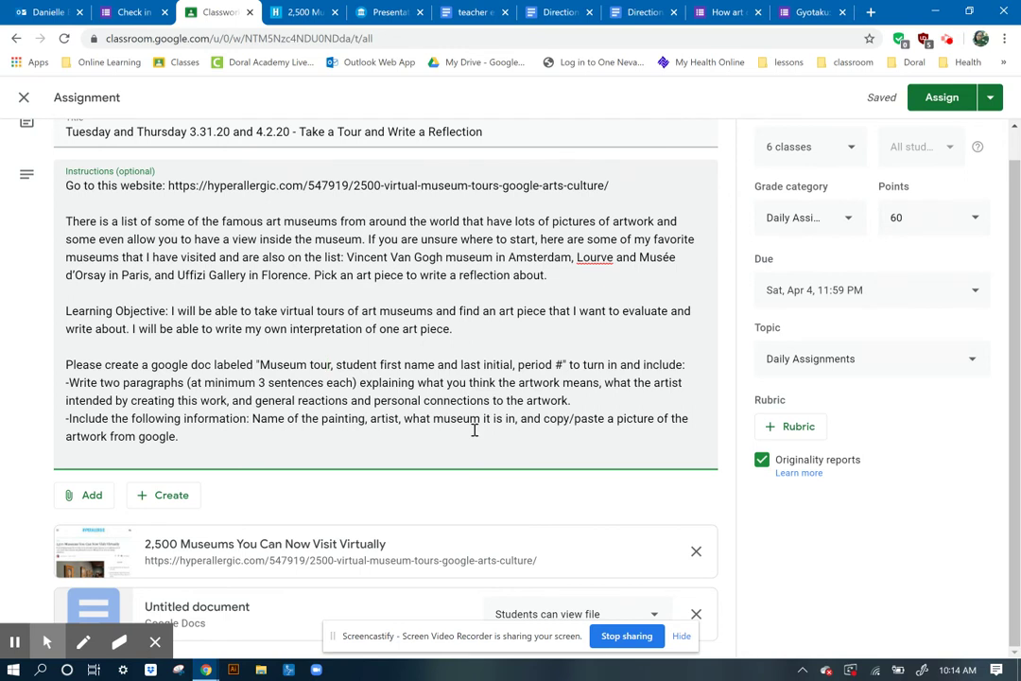
Step: Check the museum article and the teacher example document in Google Docs, ending back on the Presentation of Jesus in the Temple page
left_click(302, 11)
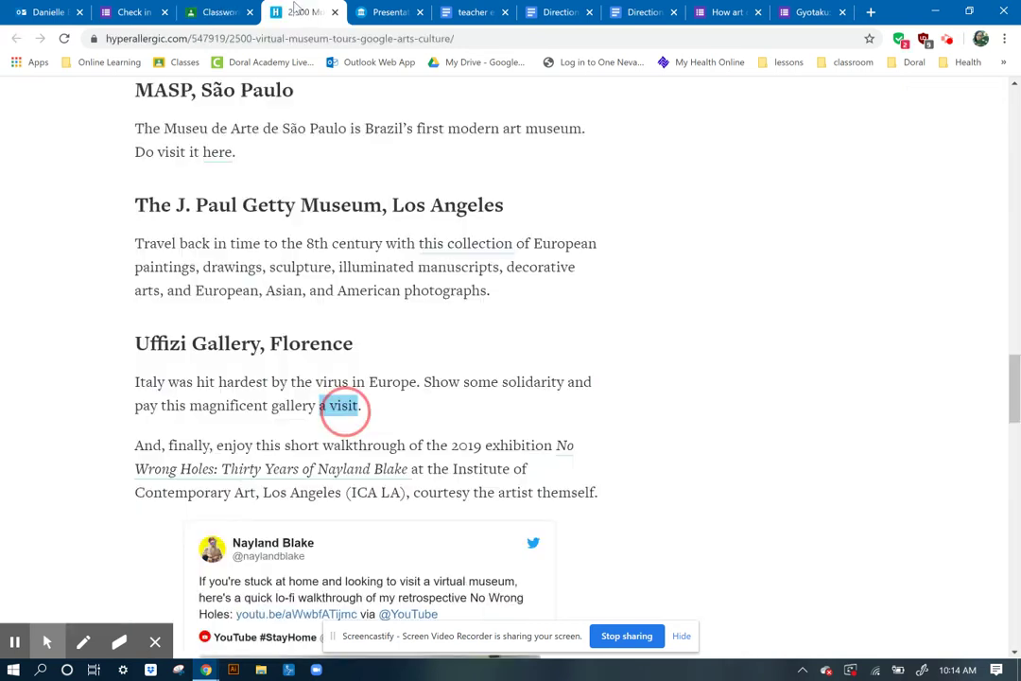
left_click(381, 11)
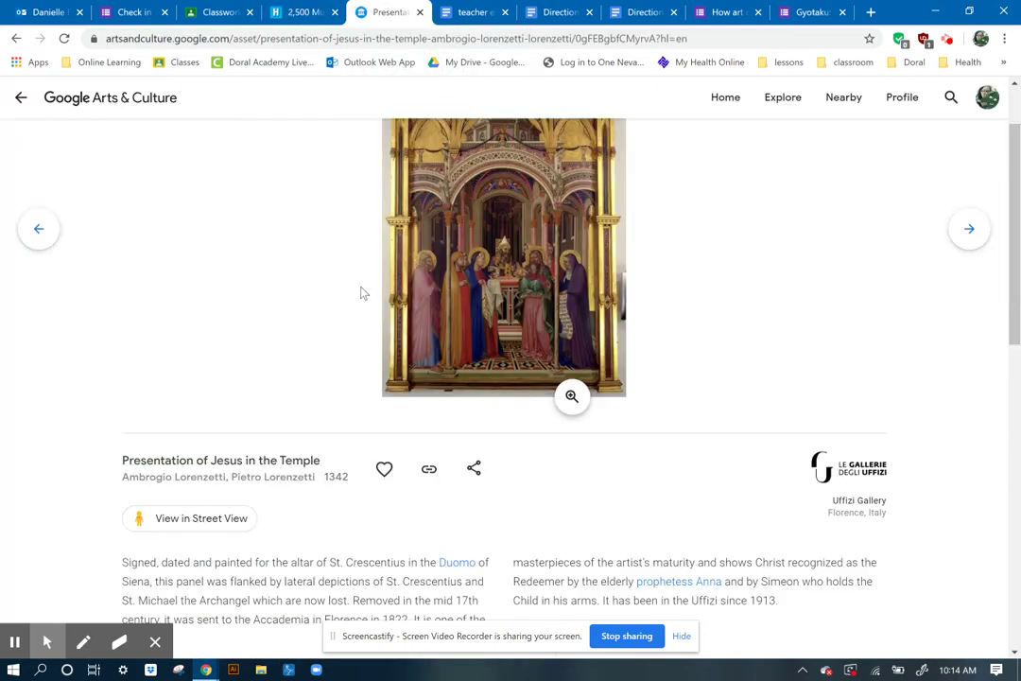
left_click(468, 11)
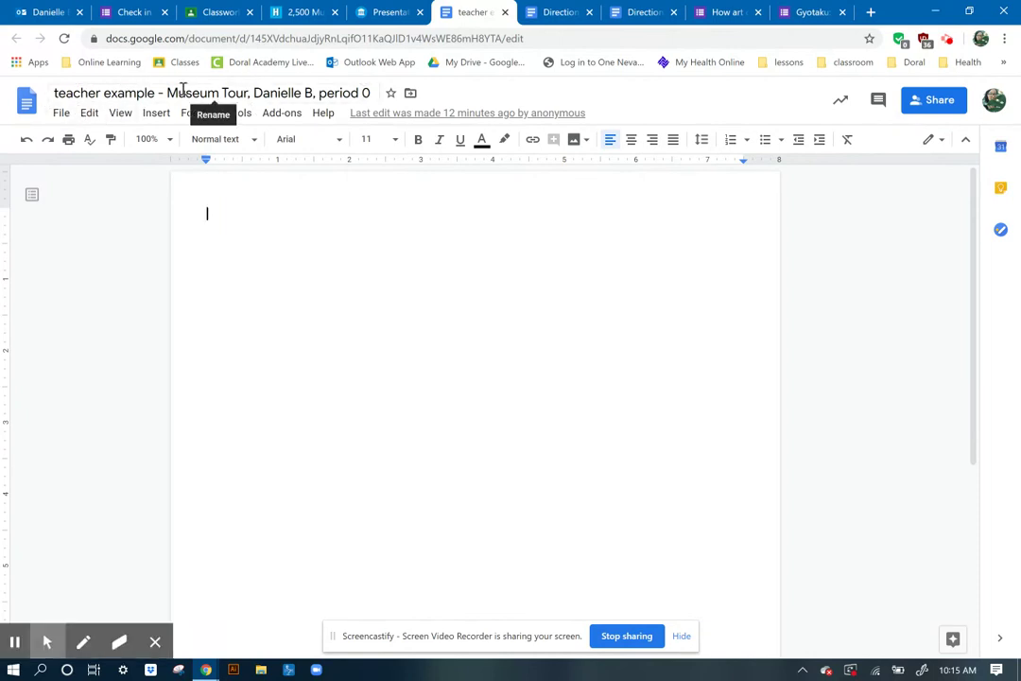
left_click(383, 9)
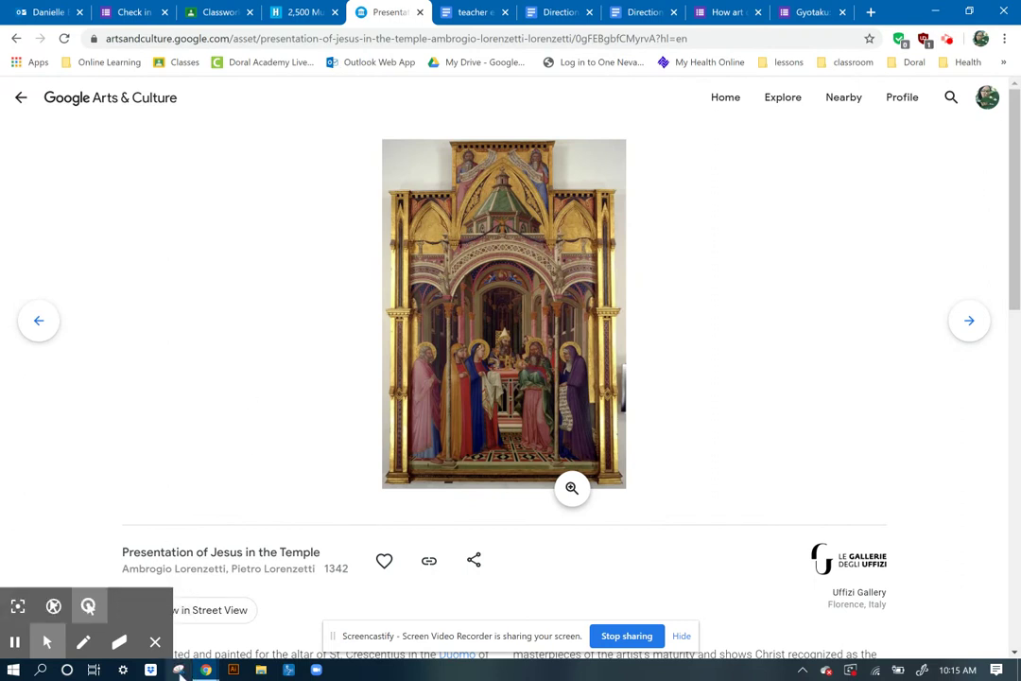
Step: Copy the artwork's title and artist lines from the Presentation of Jesus in the Temple page
scroll(241, 321, "down", 6)
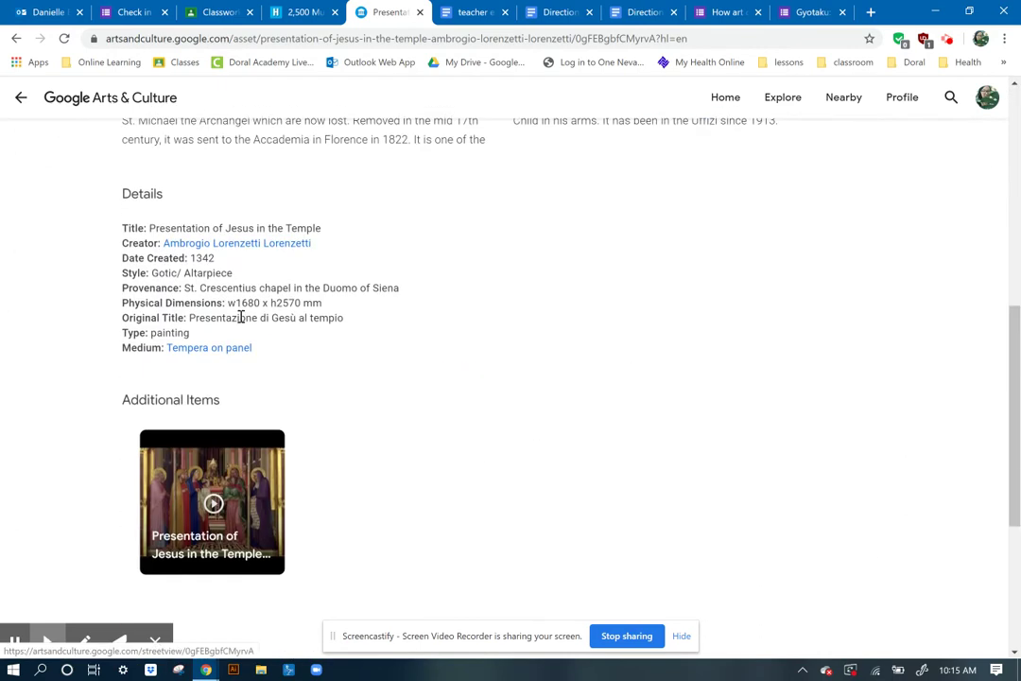
scroll(240, 319, "up", 2)
left_click(124, 177)
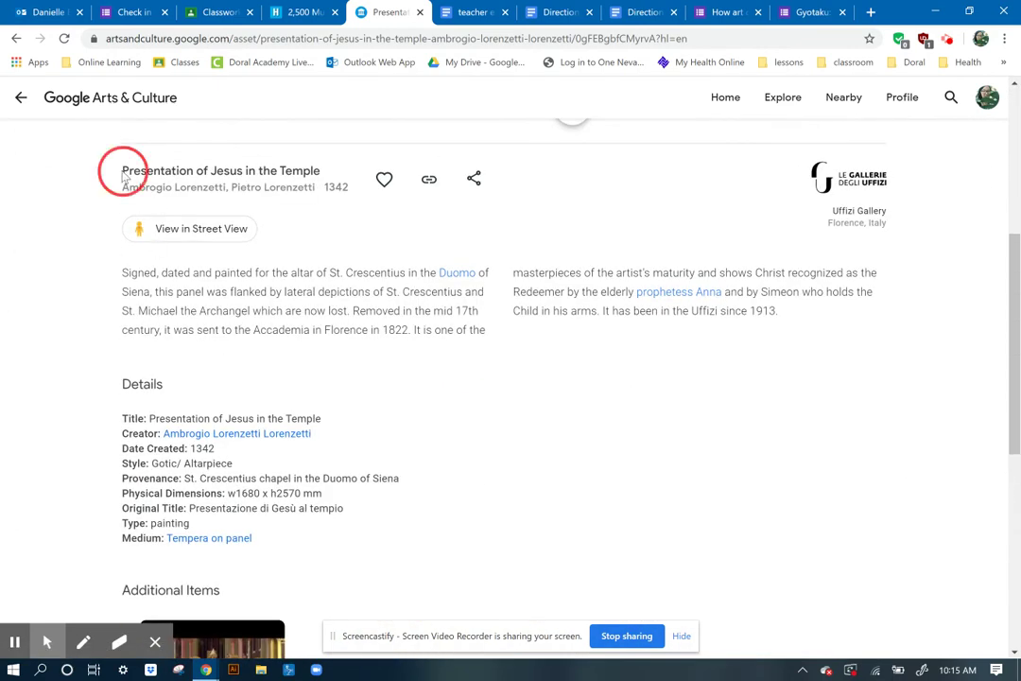
left_click_drag(123, 177, 221, 171)
left_click(115, 175)
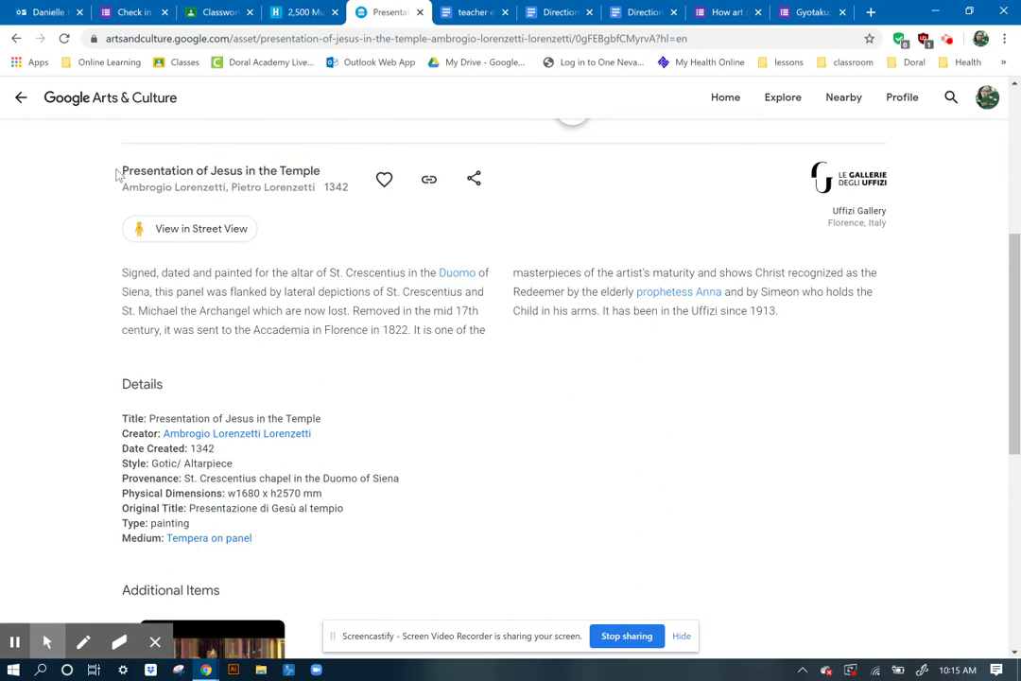
triple_click(122, 168)
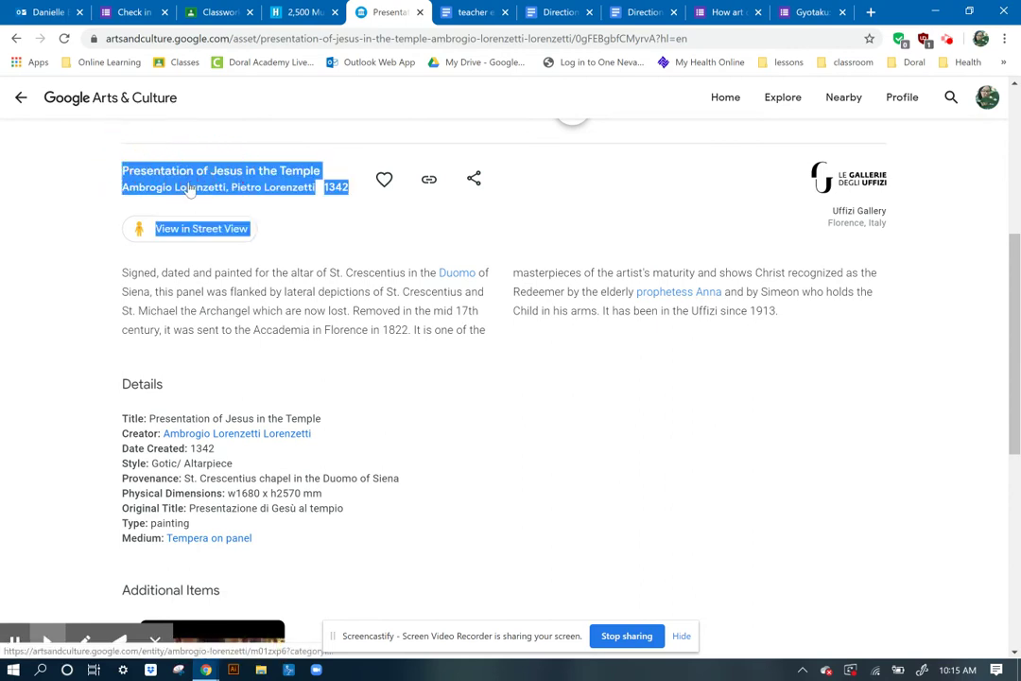
Step: Search Google in a new tab for "Presentation of Jesus in the Temple Ambrogio Lorenzetti, Pietro Lorenzetti", leaving out the date and Street View text
left_click(871, 11)
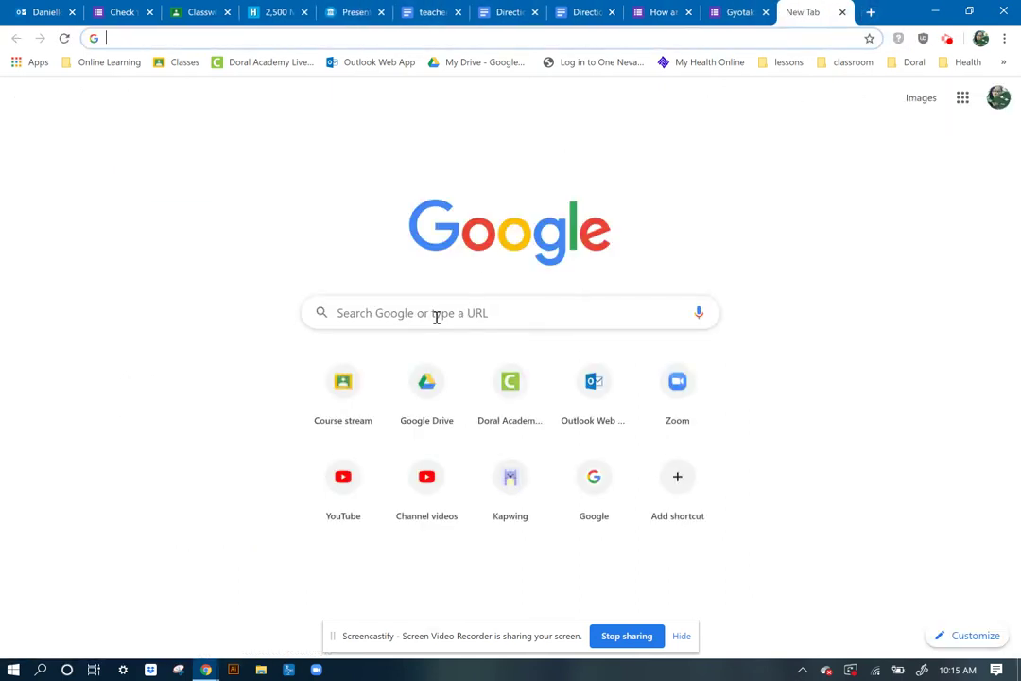
left_click(430, 313)
type("Presentation of Jesus in the Temple Ambrogio Lorenzetti, Pietro Lorenzetti1342 View in Street View")
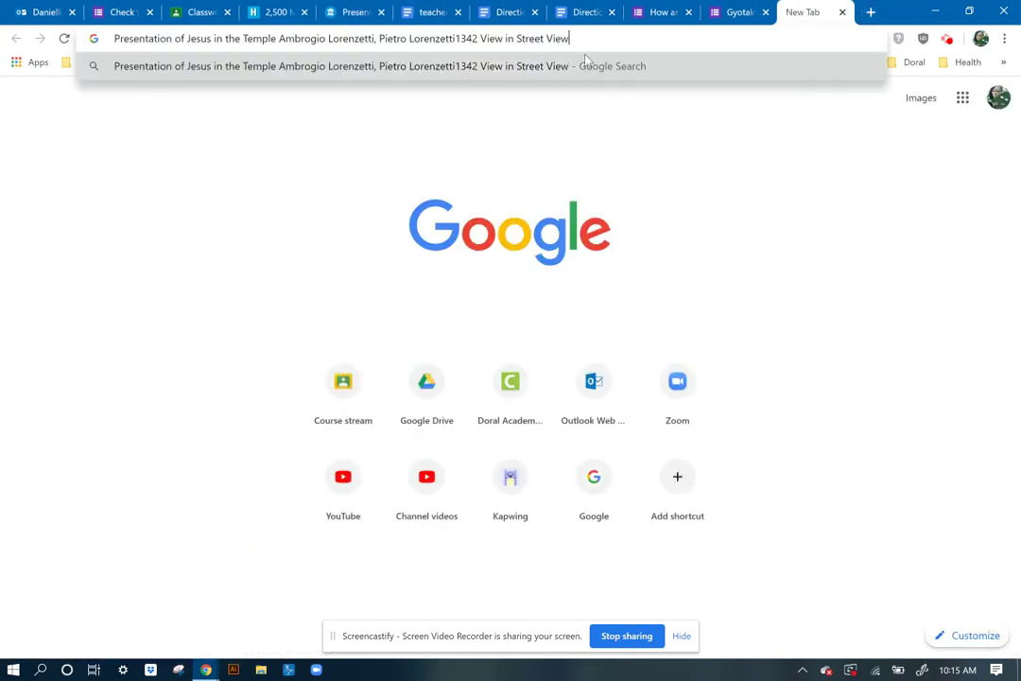
left_click_drag(611, 38, 462, 41)
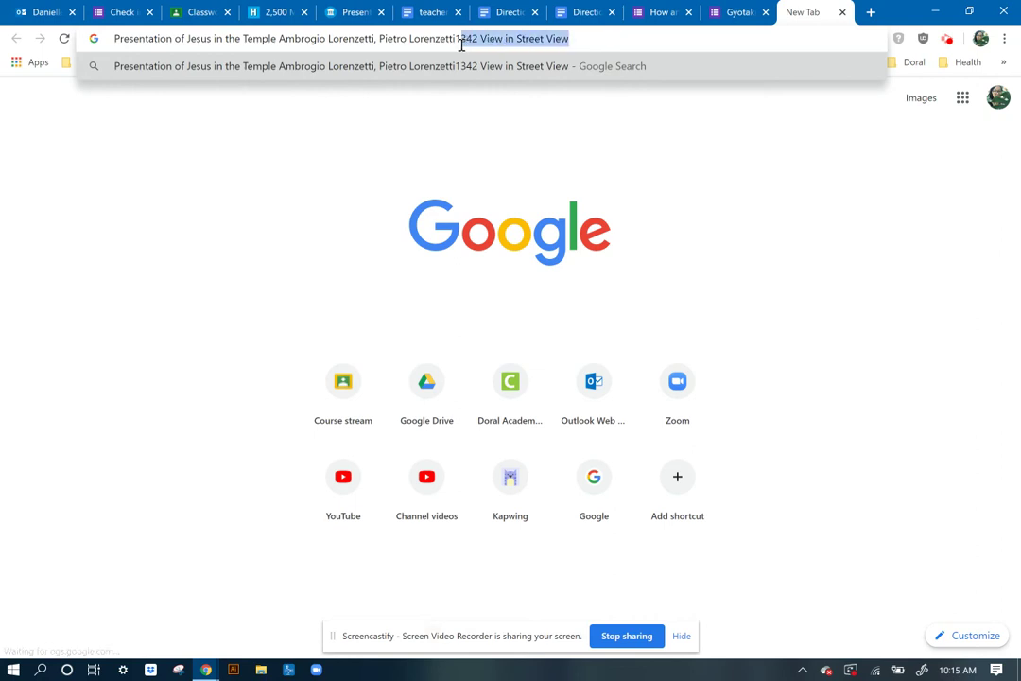
key("BackSpace")
key("Return")
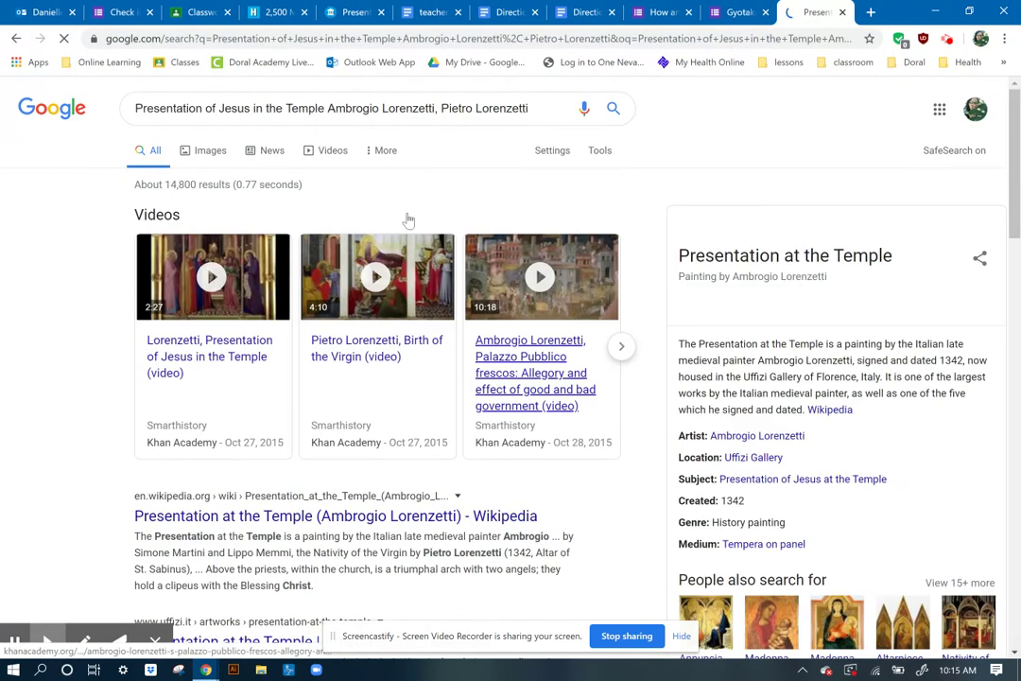
Step: Show the image results, open the Google Arts & Culture picture of the altarpiece and copy that image
left_click(206, 153)
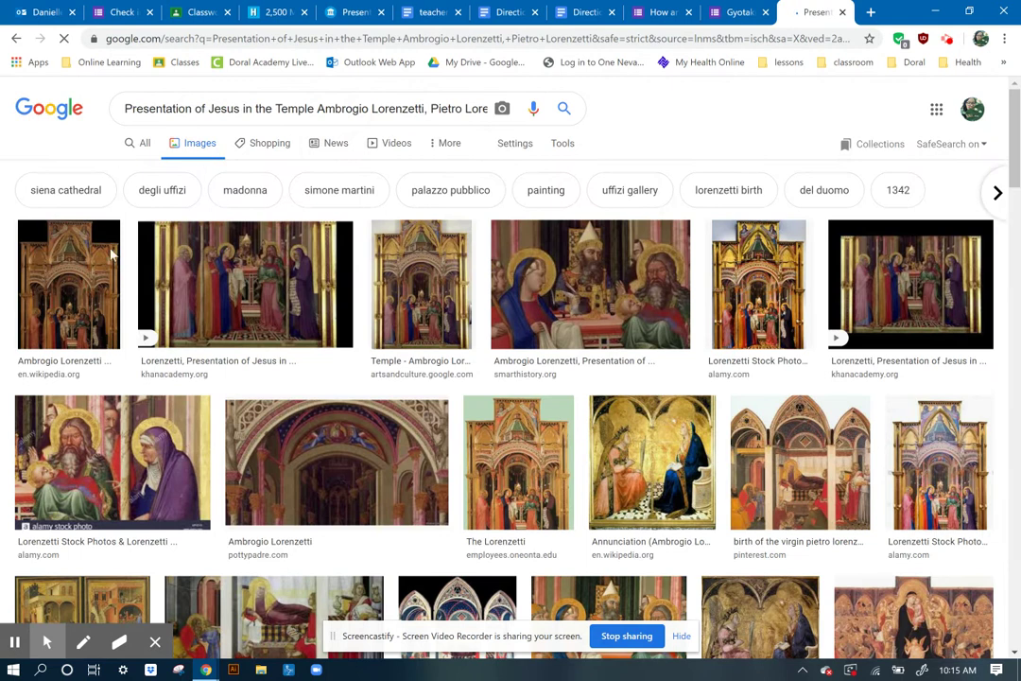
left_click(422, 289)
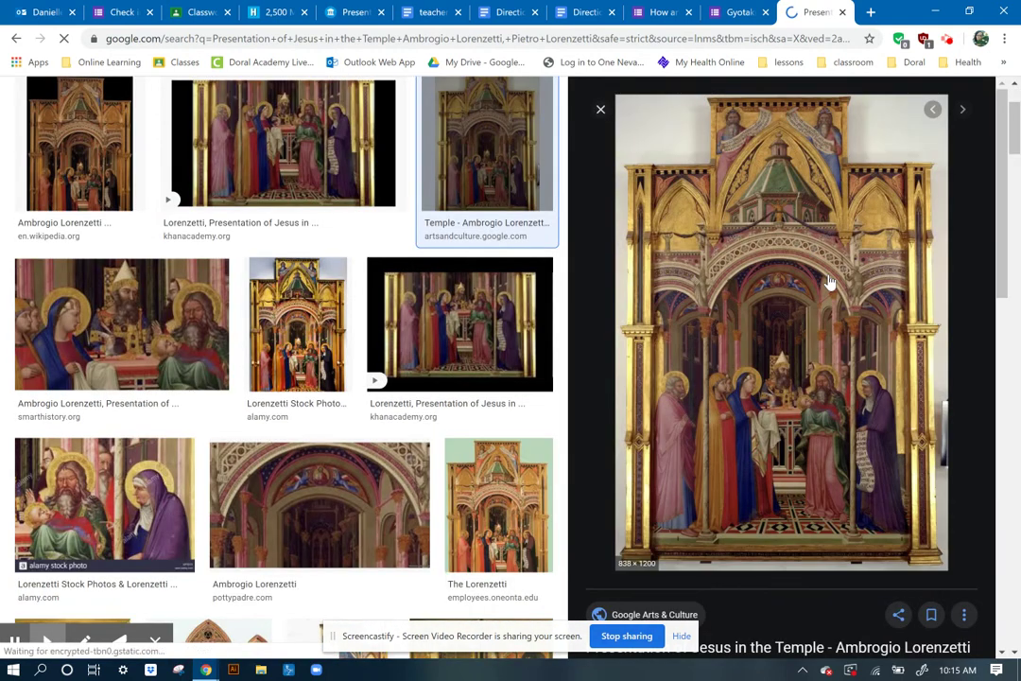
right_click(737, 318)
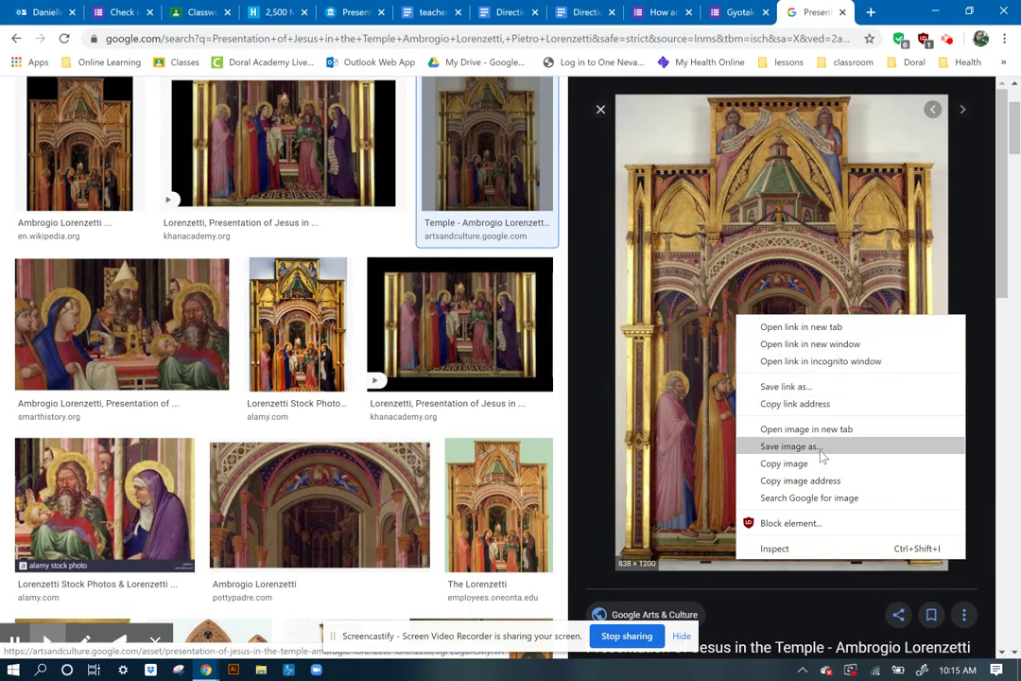
left_click(777, 464)
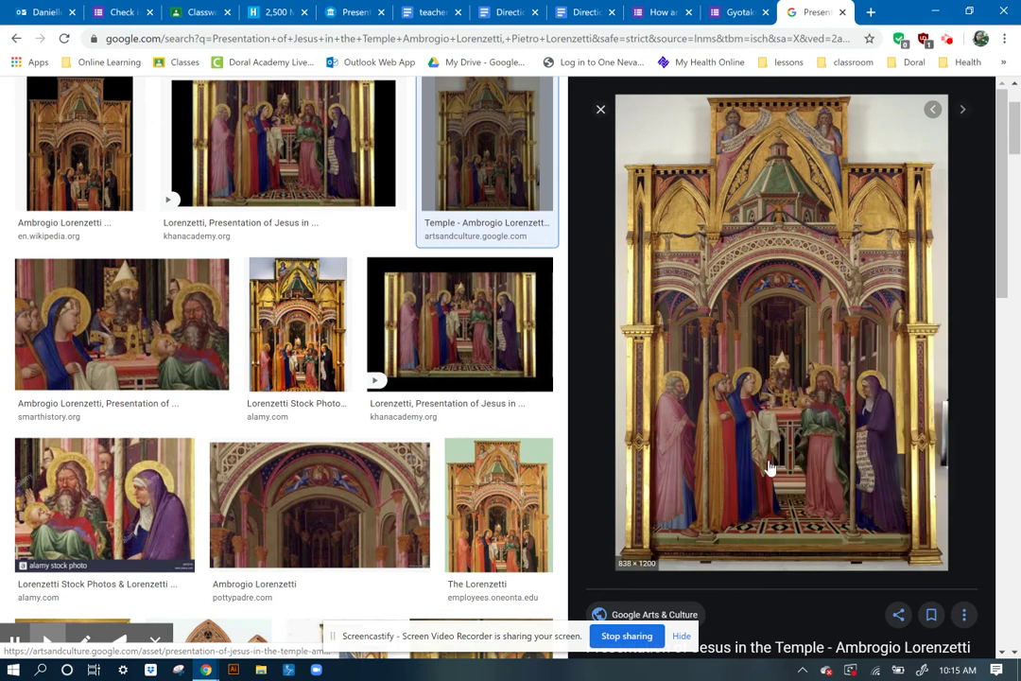
Step: Paste the copied altarpiece image into the blank teacher example Museum Tour document in Google Docs
left_click(408, 9)
left_click(354, 288)
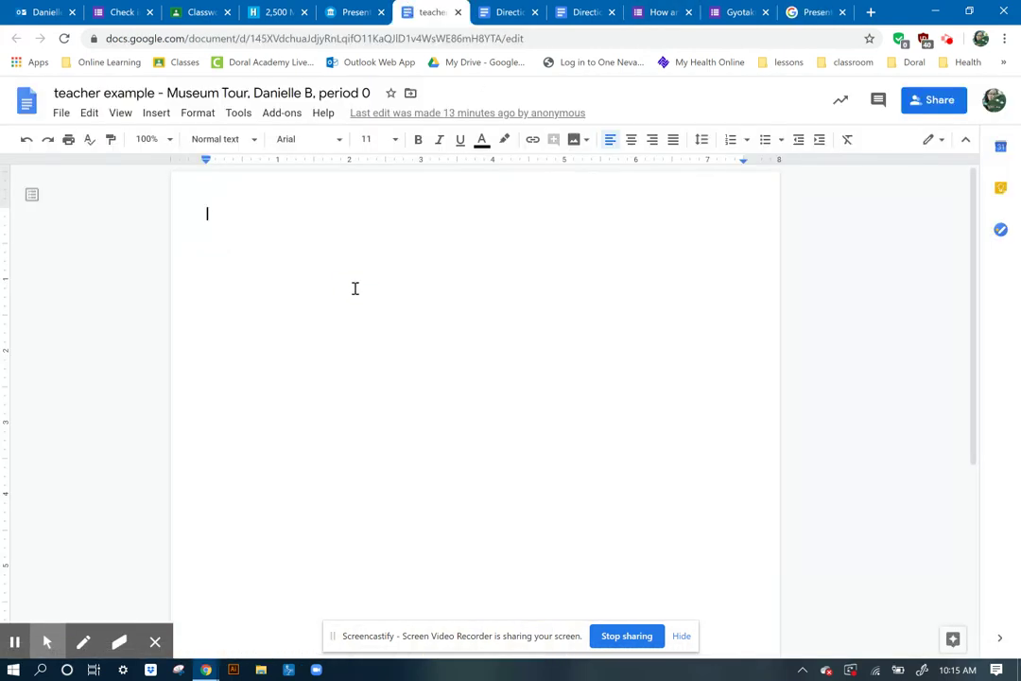
key("ctrl+v")
scroll(308, 329, "up", 5)
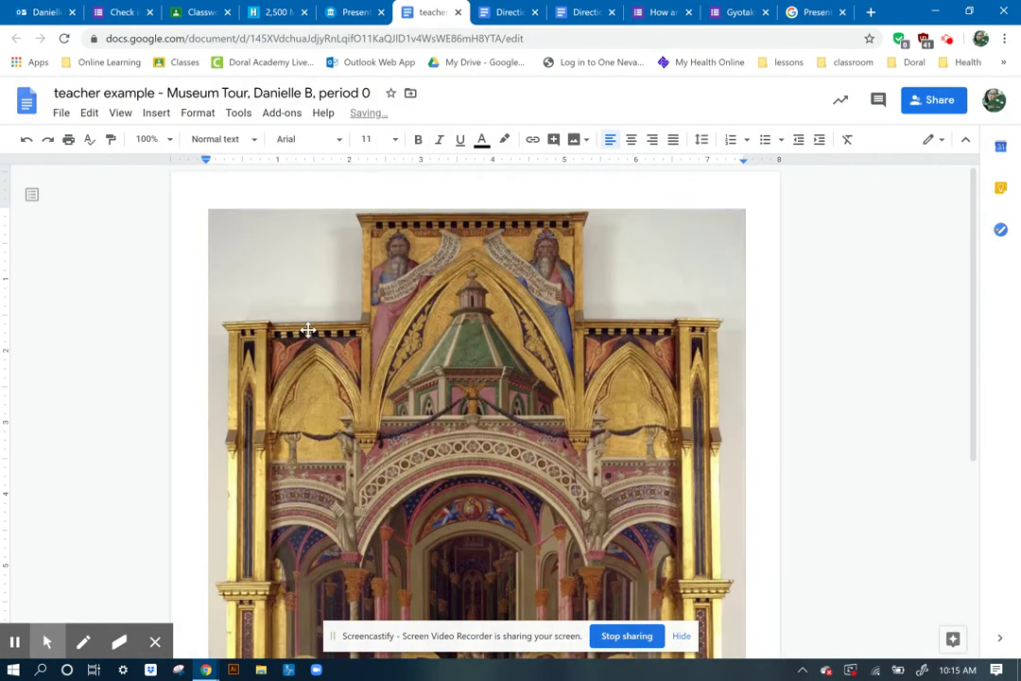
Step: Shrink the pasted altarpiece image proportionally to about 4.6 inches wide
left_click(425, 379)
scroll(547, 449, "down", 5)
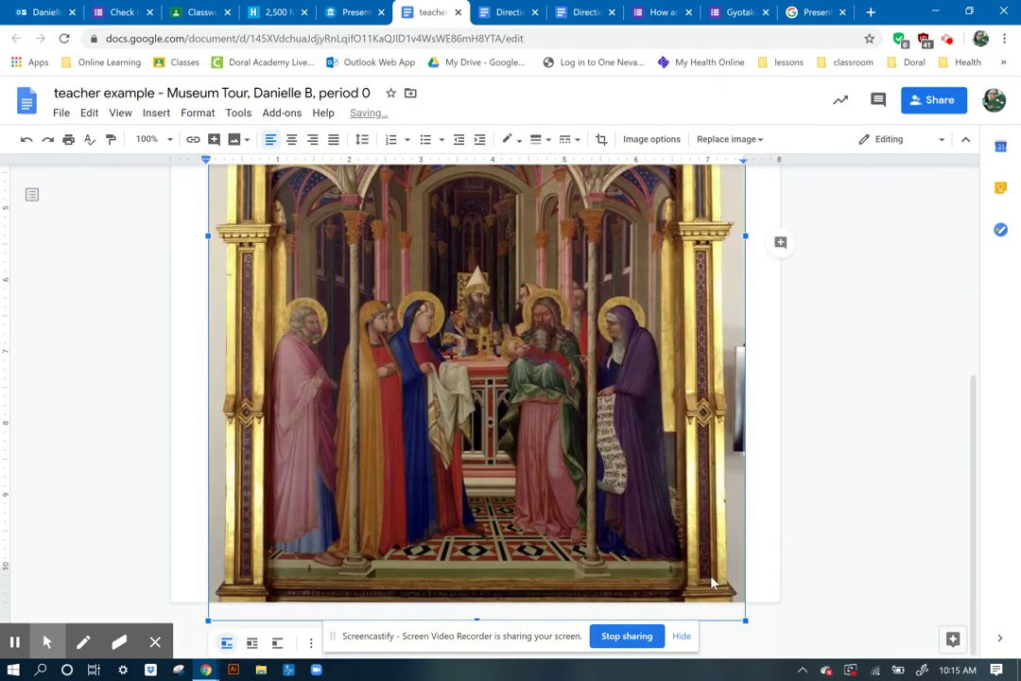
left_click(745, 621)
left_click_drag(744, 621, 284, 298)
scroll(378, 378, "up", 3)
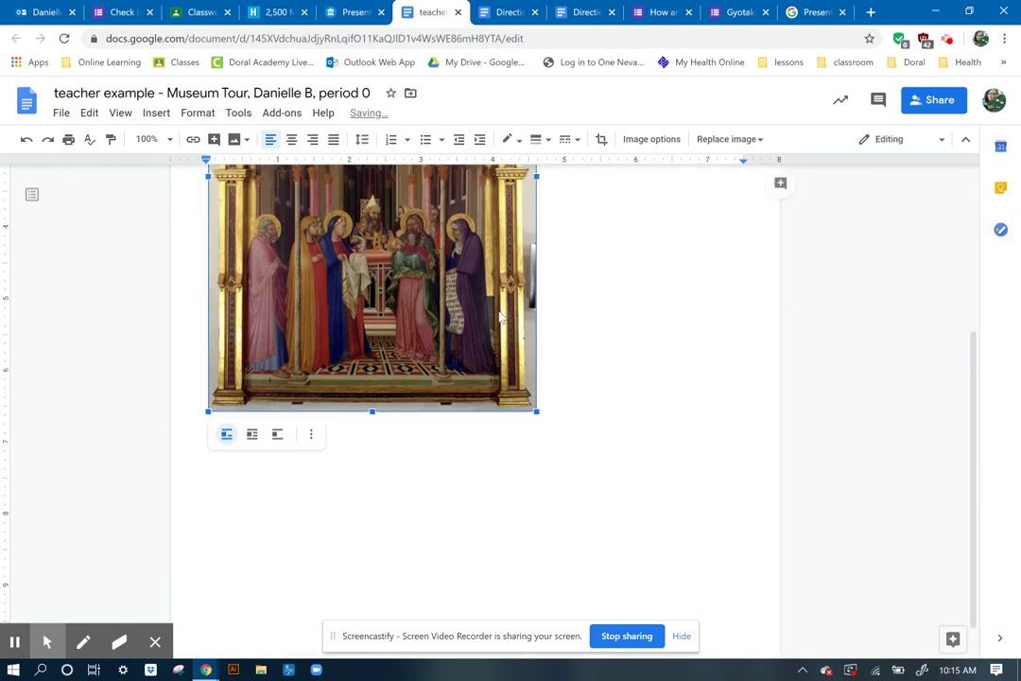